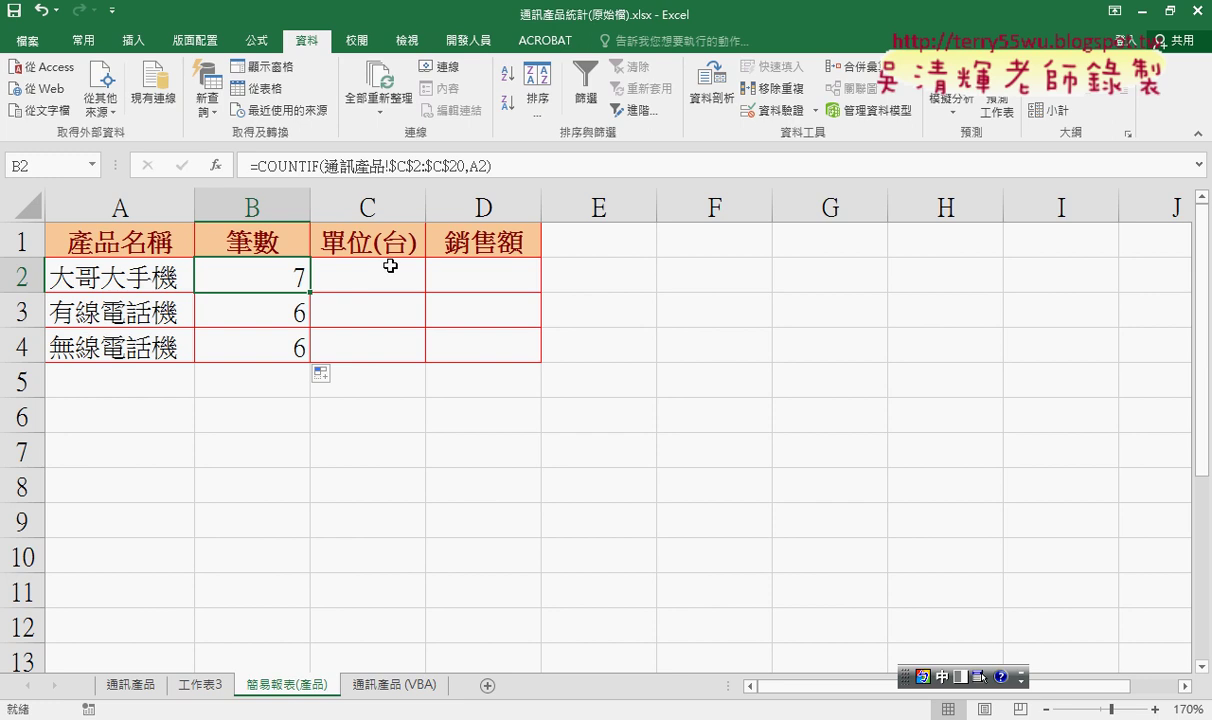
# Select C2, then review the product, units and sales columns on the 通訊產品 sheet.
pyautogui.click(387, 272)
pyautogui.click(131, 684)
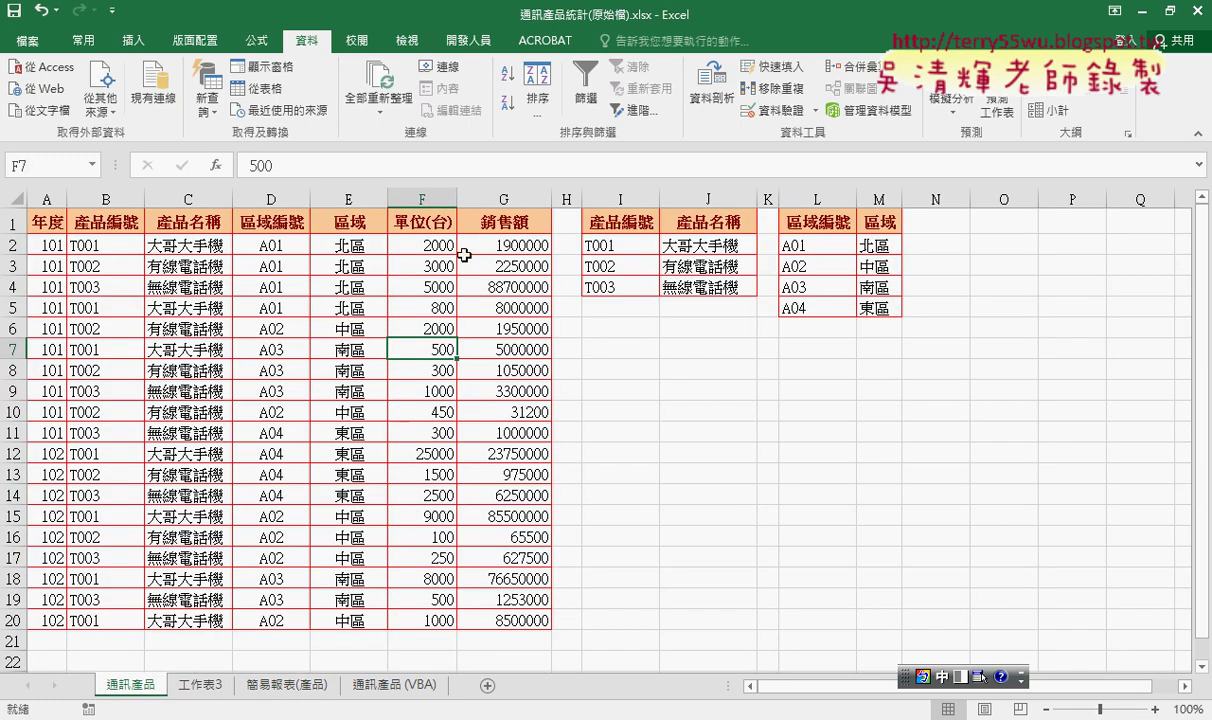
pyautogui.click(424, 196)
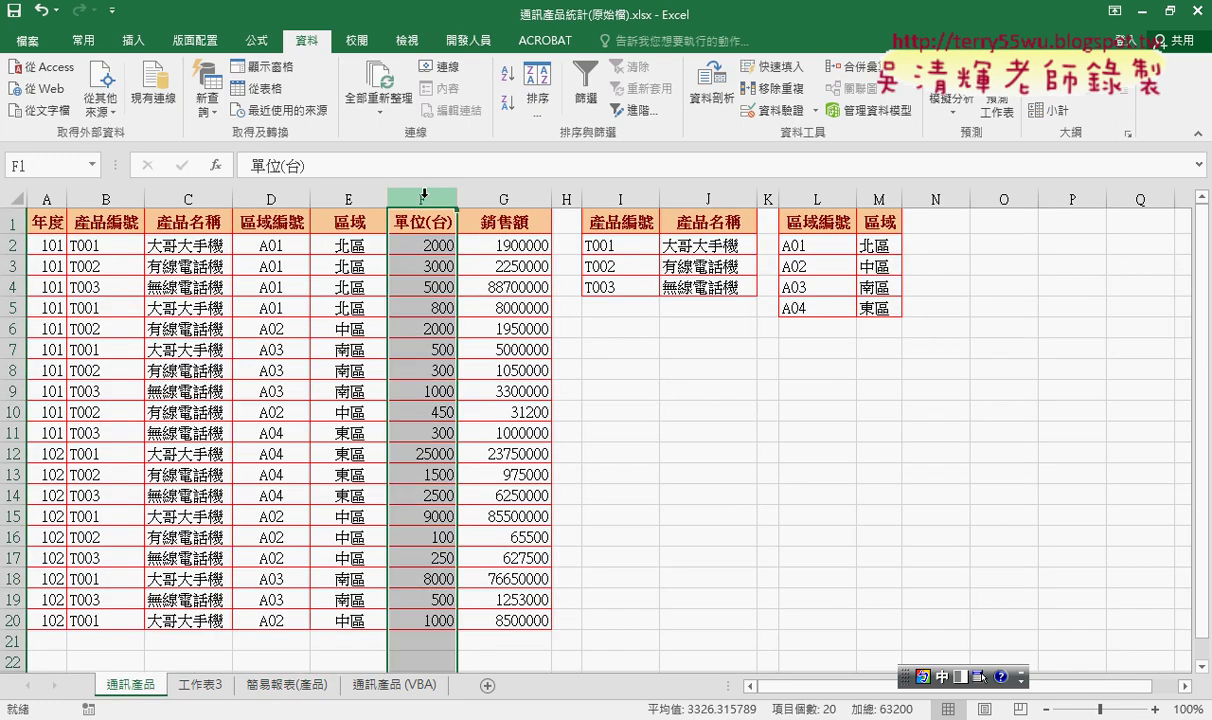
pyautogui.click(181, 237)
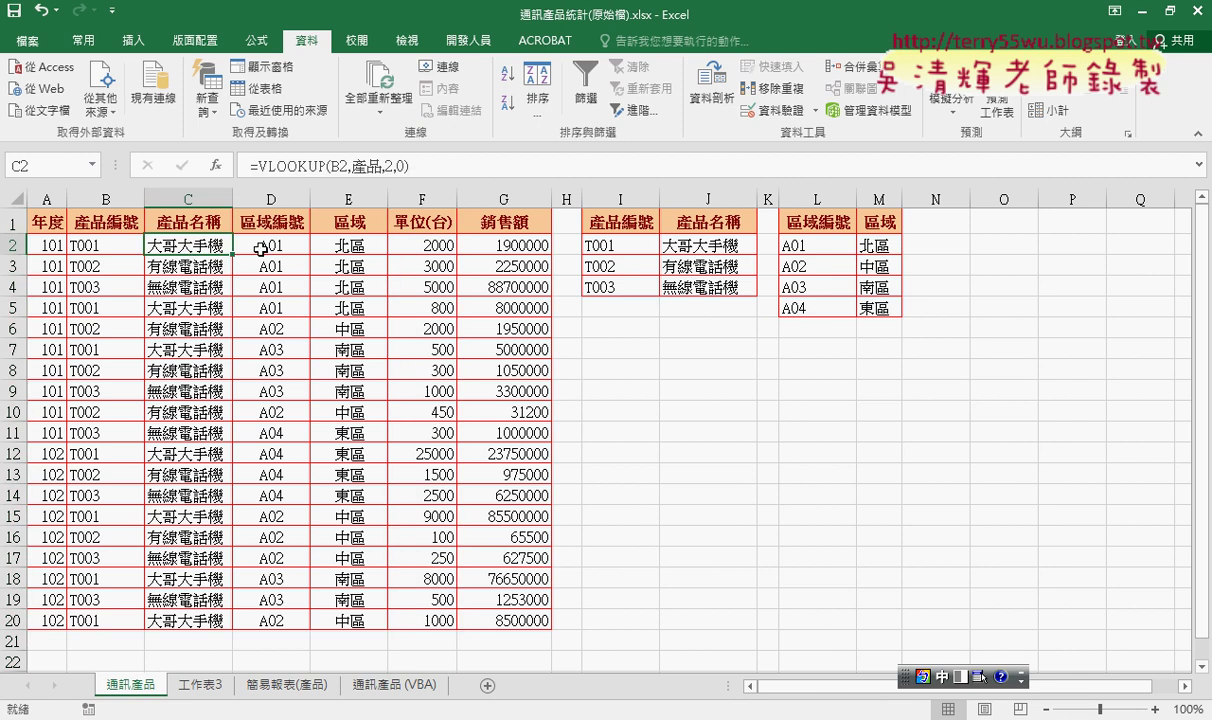
pyautogui.click(424, 247)
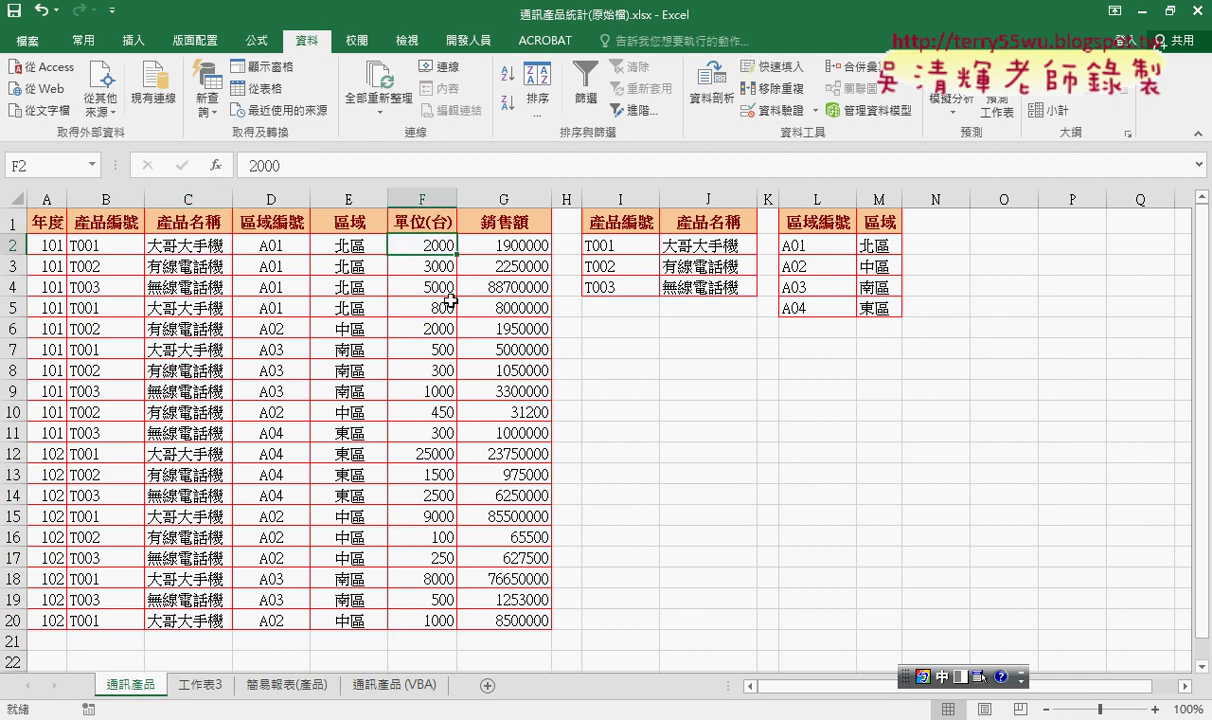
pyautogui.click(530, 217)
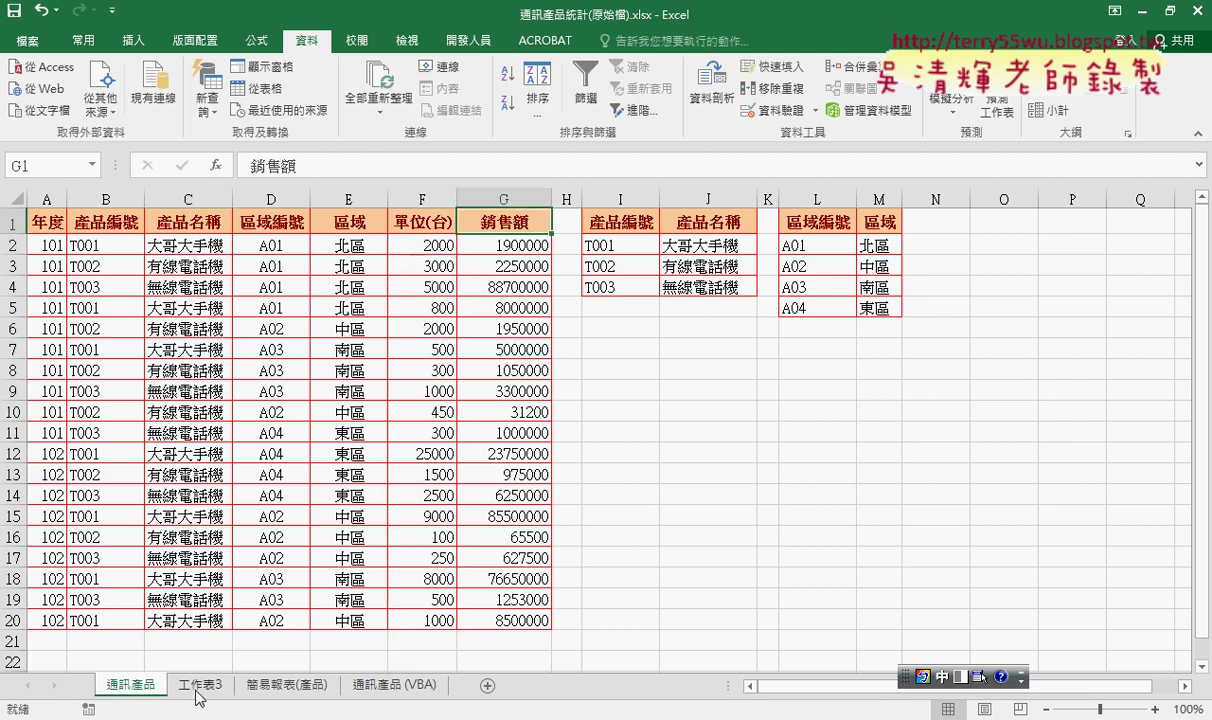
pyautogui.click(282, 684)
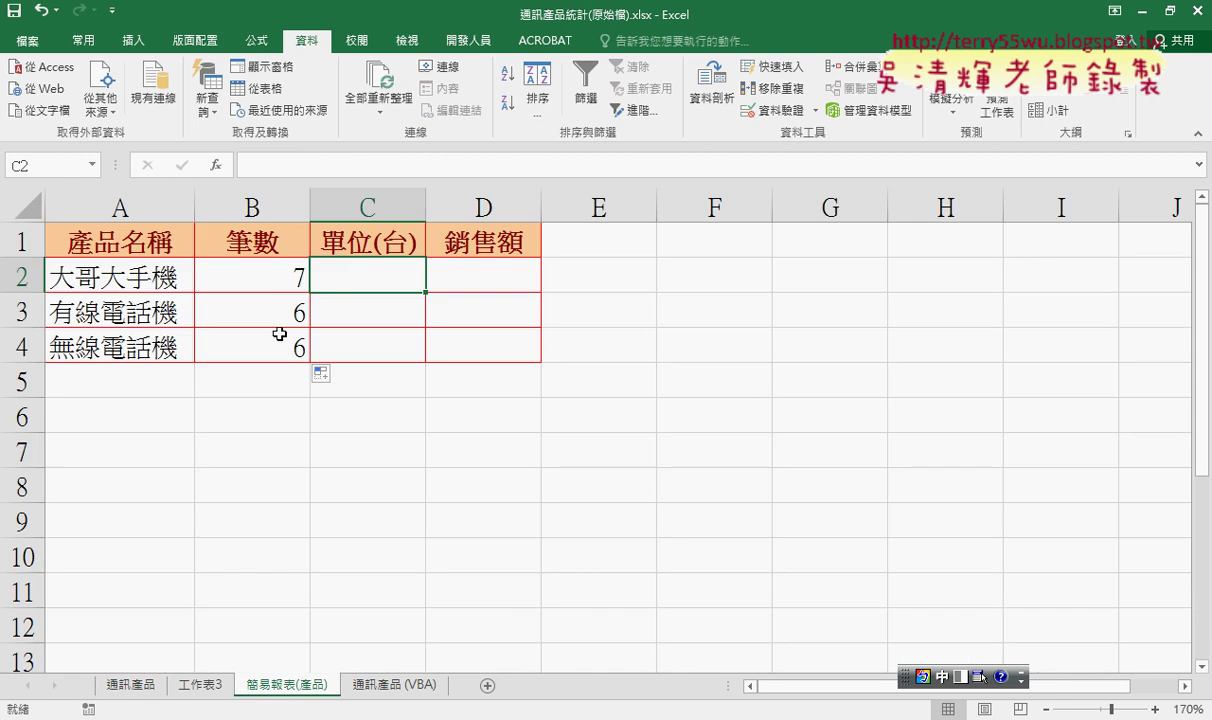
# Insert a function in C2, choosing SUMIF from the 數學與三角函數 category.
pyautogui.click(216, 165)
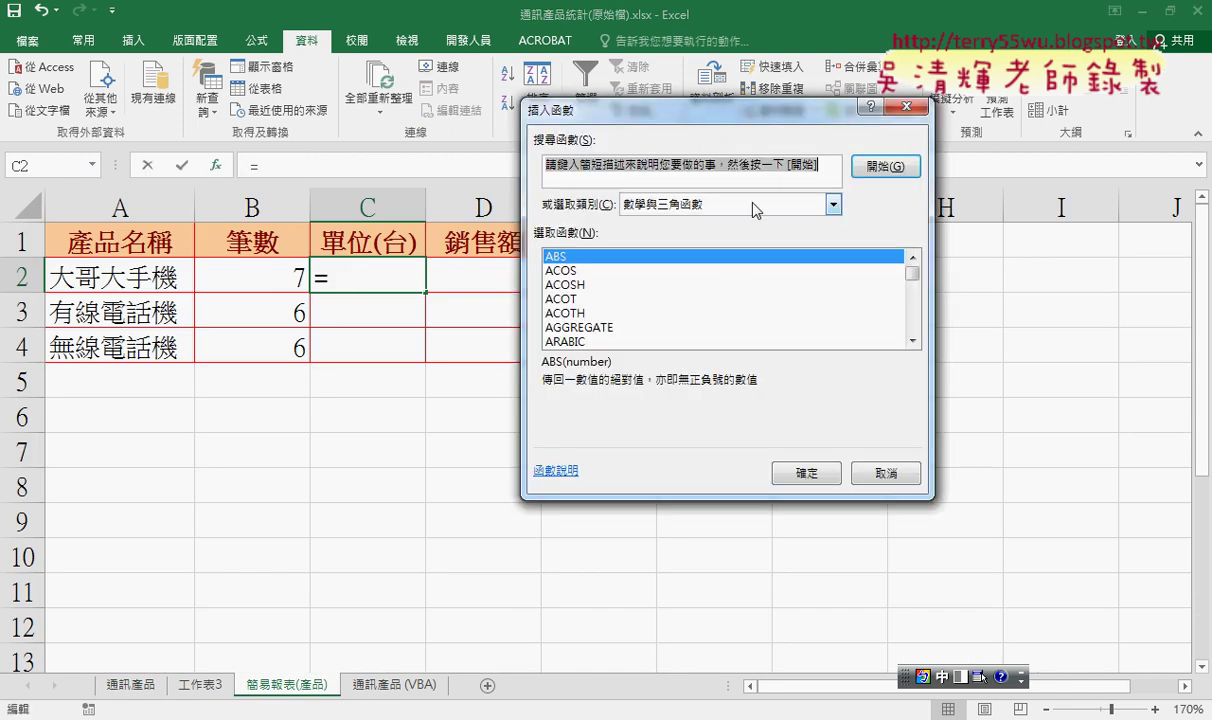
pyautogui.click(754, 206)
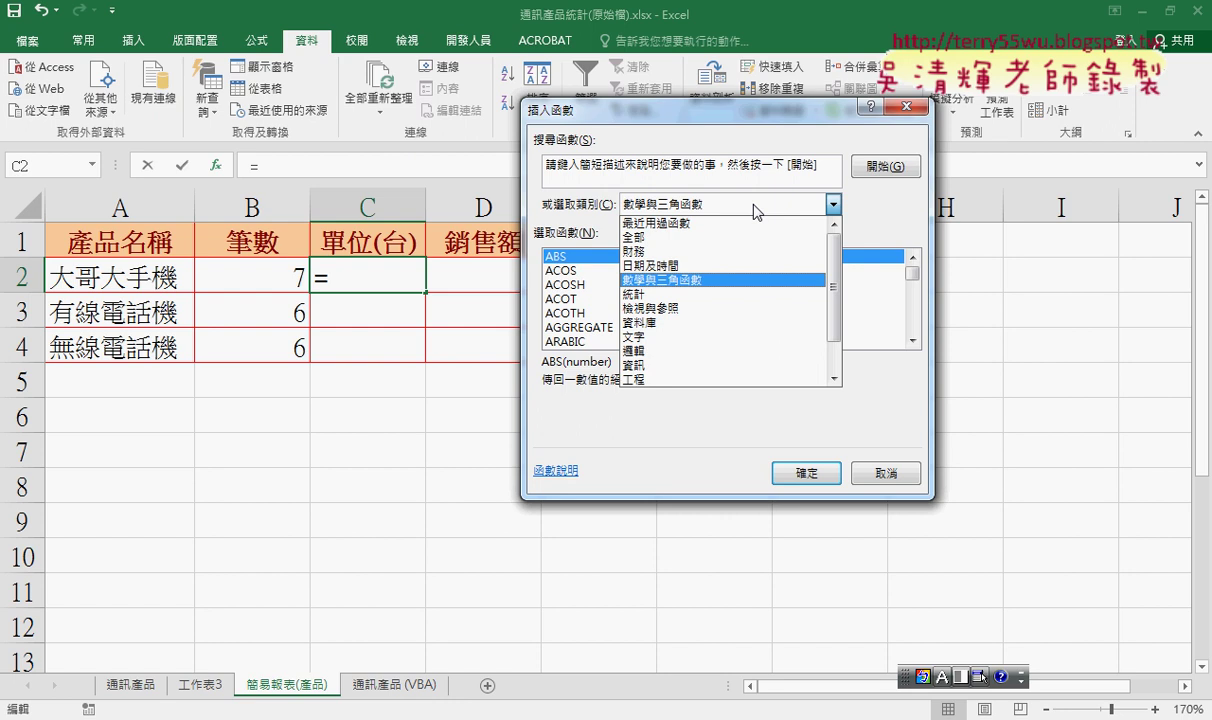
pyautogui.click(686, 280)
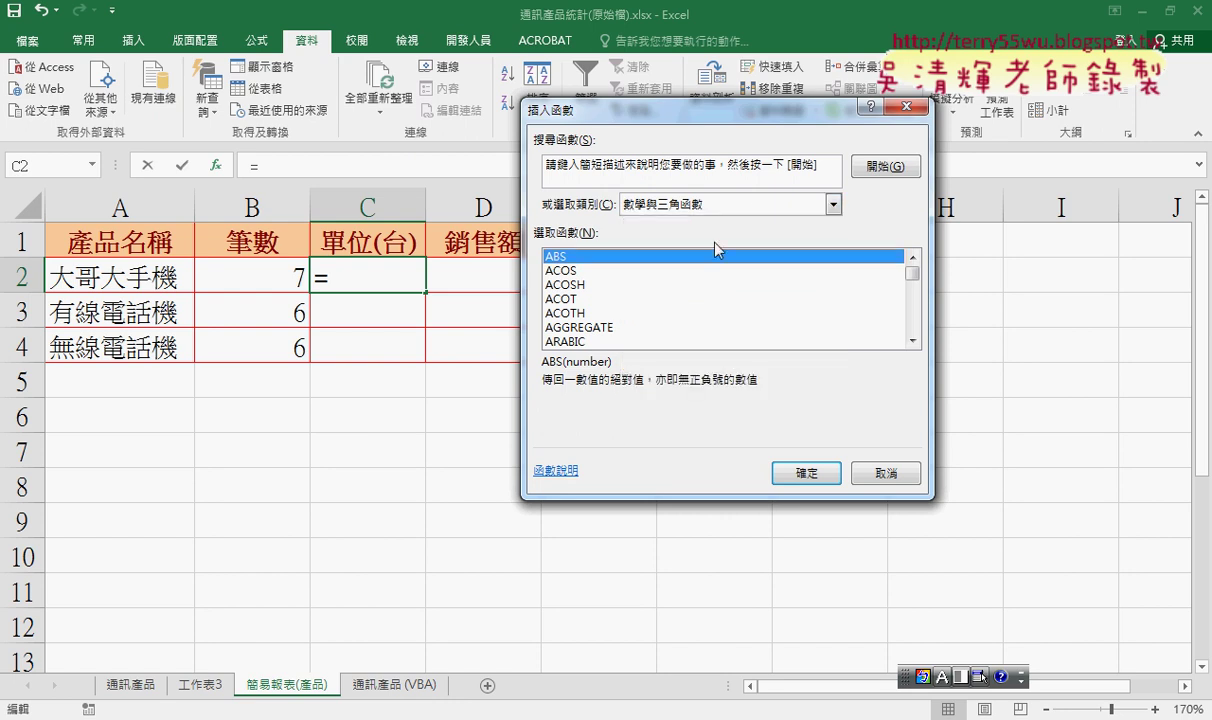
pyautogui.click(690, 208)
pyautogui.click(690, 208)
pyautogui.moveTo(913, 272); pyautogui.dragTo(913, 328)
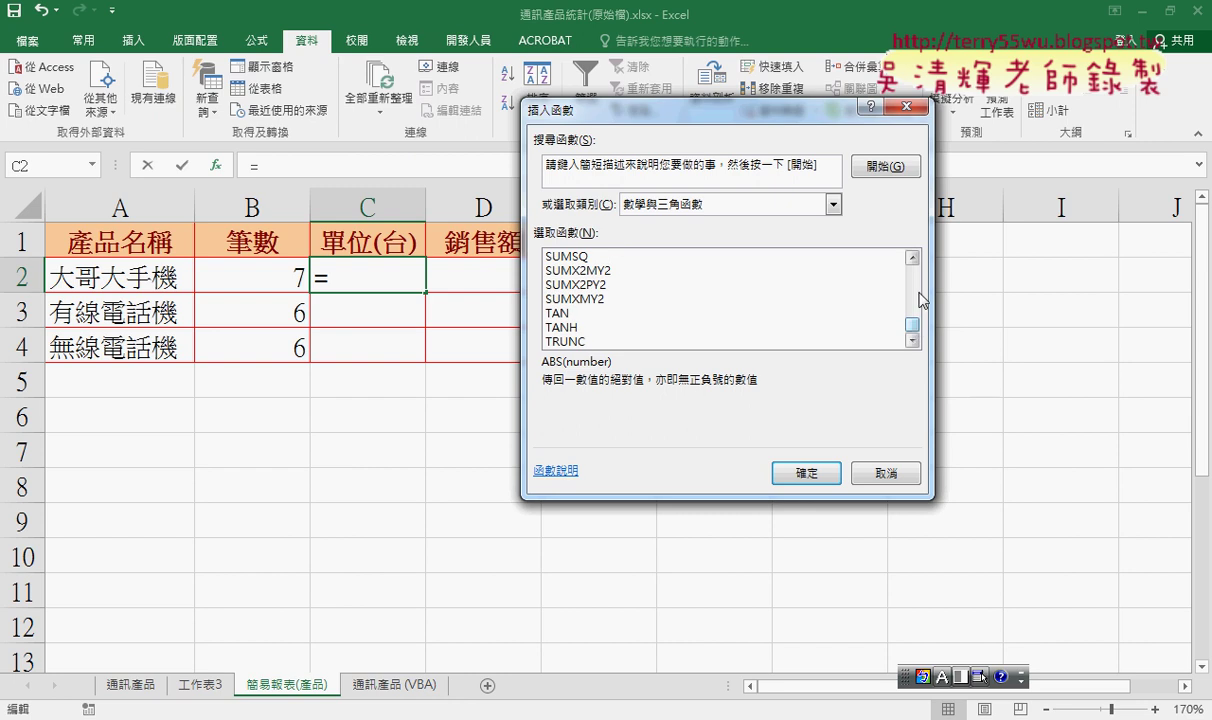
pyautogui.click(913, 257)
pyautogui.click(913, 257)
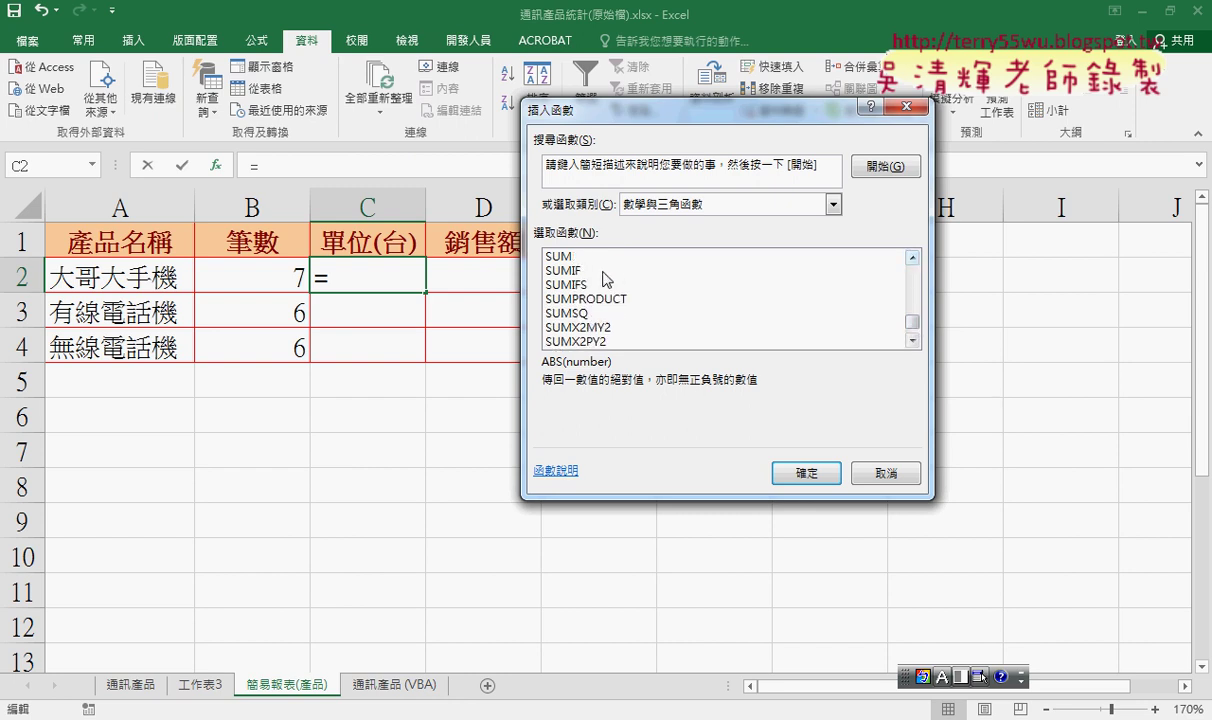
pyautogui.click(864, 270)
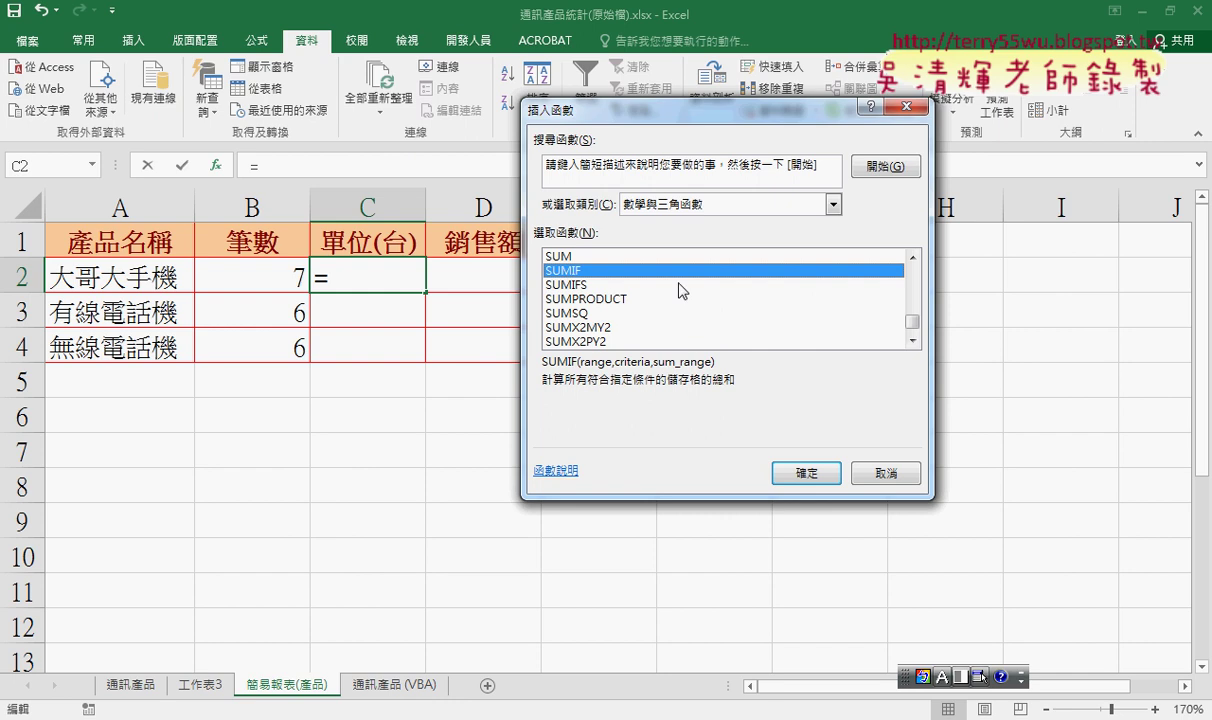
# Confirm SUMIF to bring up its argument dialog.
pyautogui.press('shift')
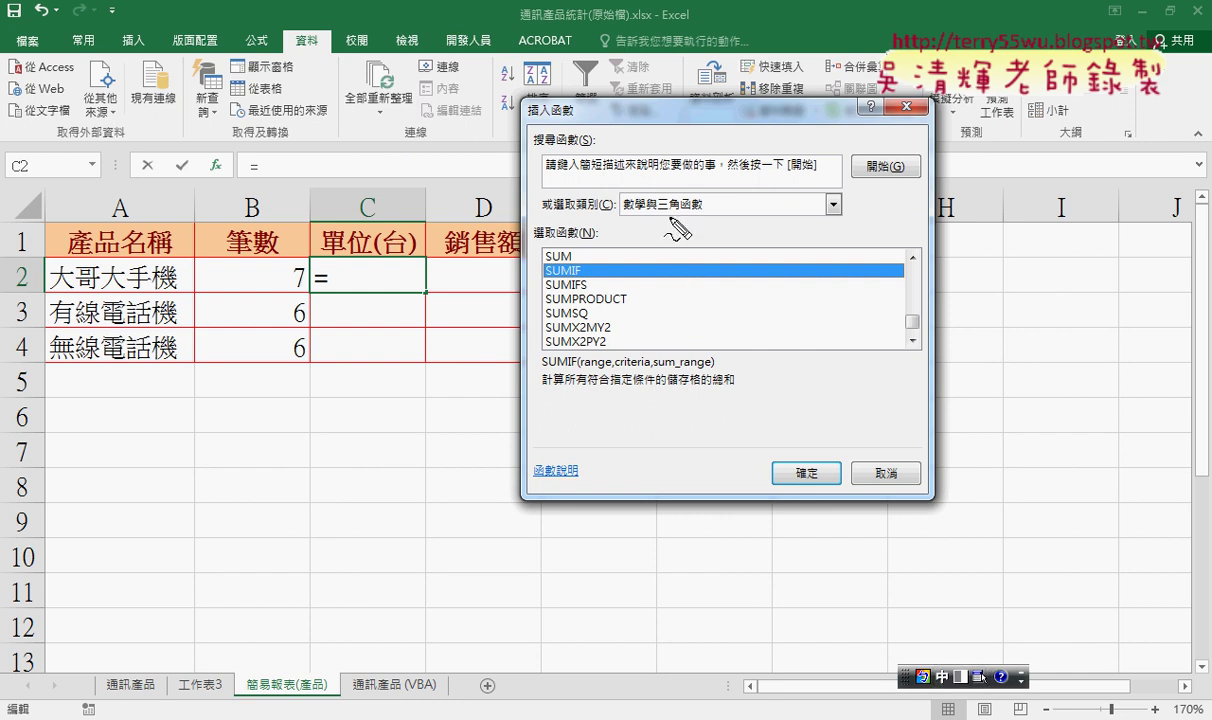
pyautogui.moveTo(672, 205); pyautogui.dragTo(700, 195)
pyautogui.moveTo(605, 268); pyautogui.dragTo(563, 290)
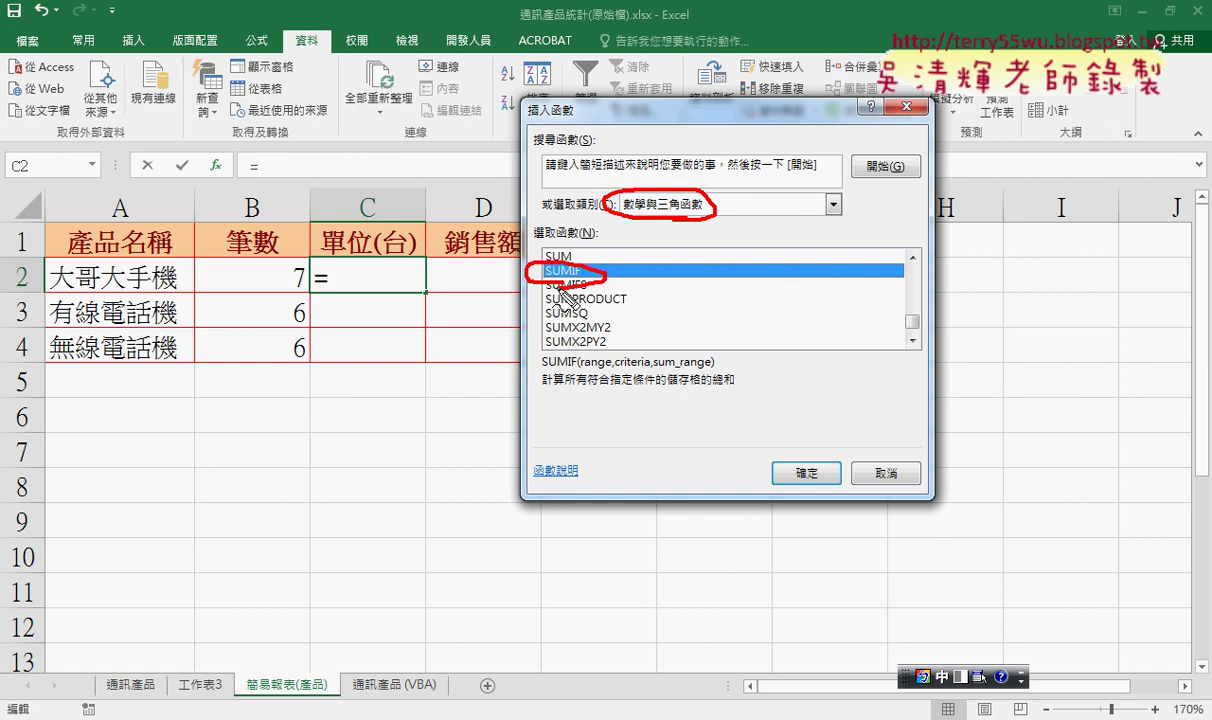
pyautogui.press('Escape')
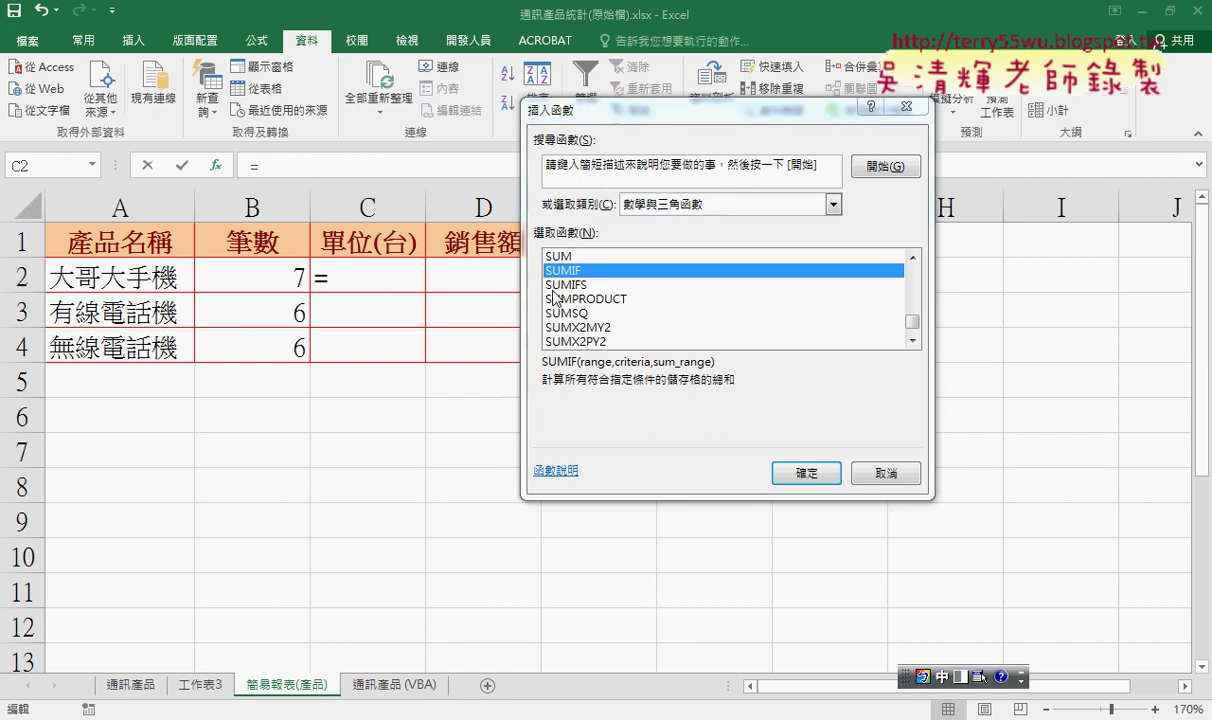
pyautogui.click(804, 472)
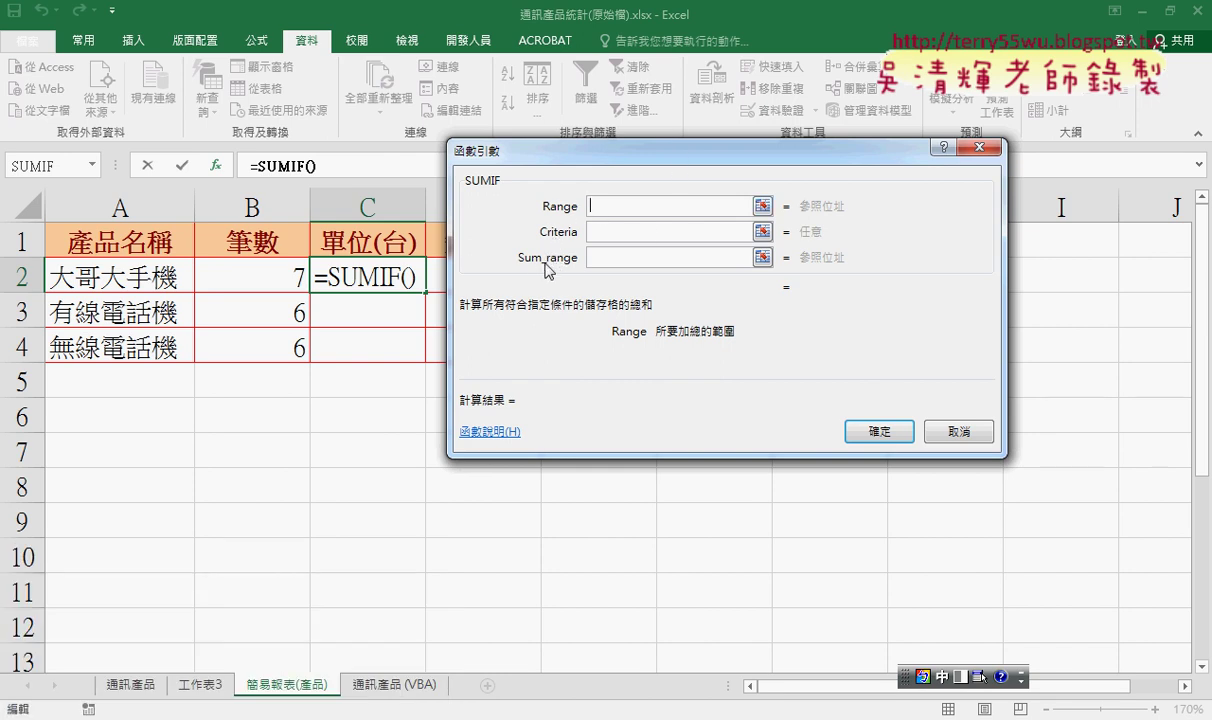
# Set the SUMIF Criteria to cell A2 (大哥大手機).
pyautogui.moveTo(608, 157); pyautogui.dragTo(682, 170)
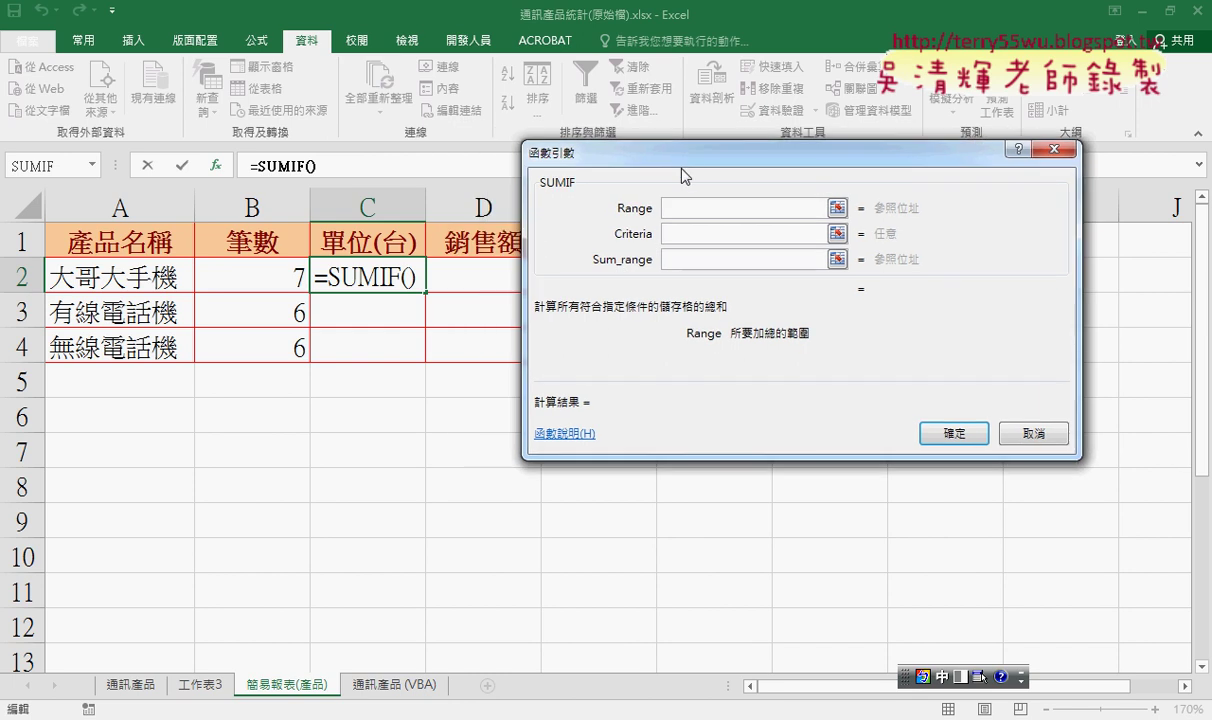
pyautogui.click(686, 237)
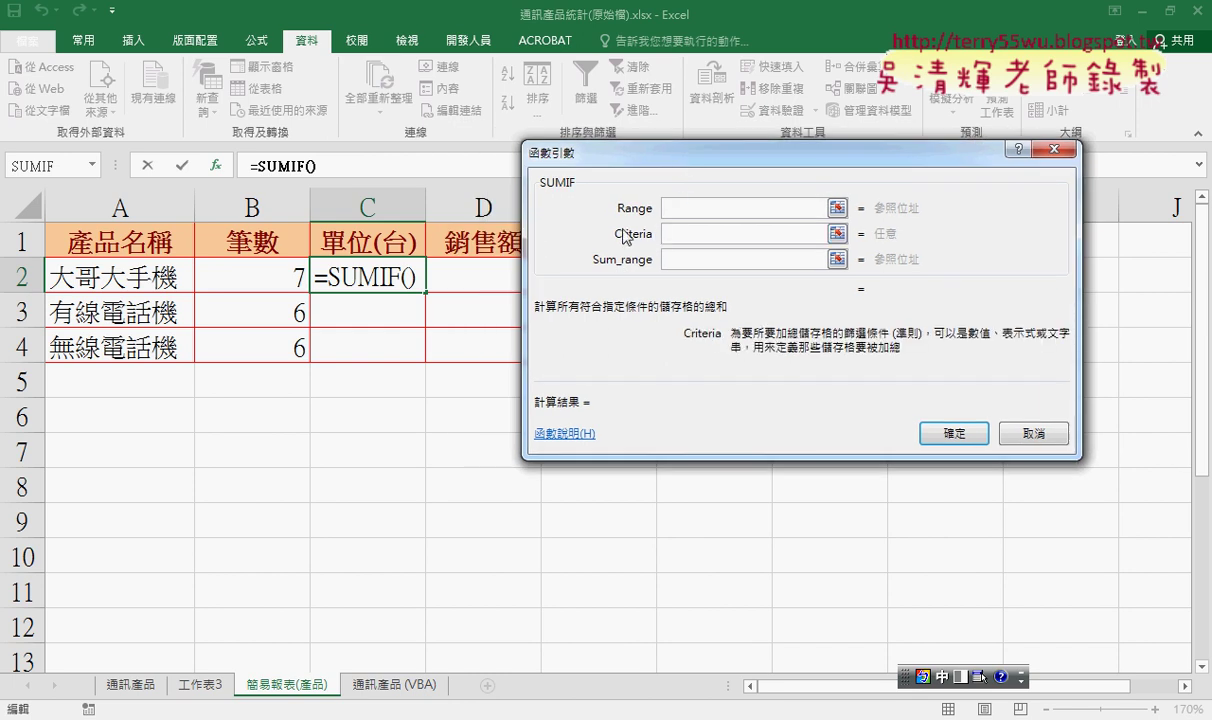
pyautogui.click(137, 270)
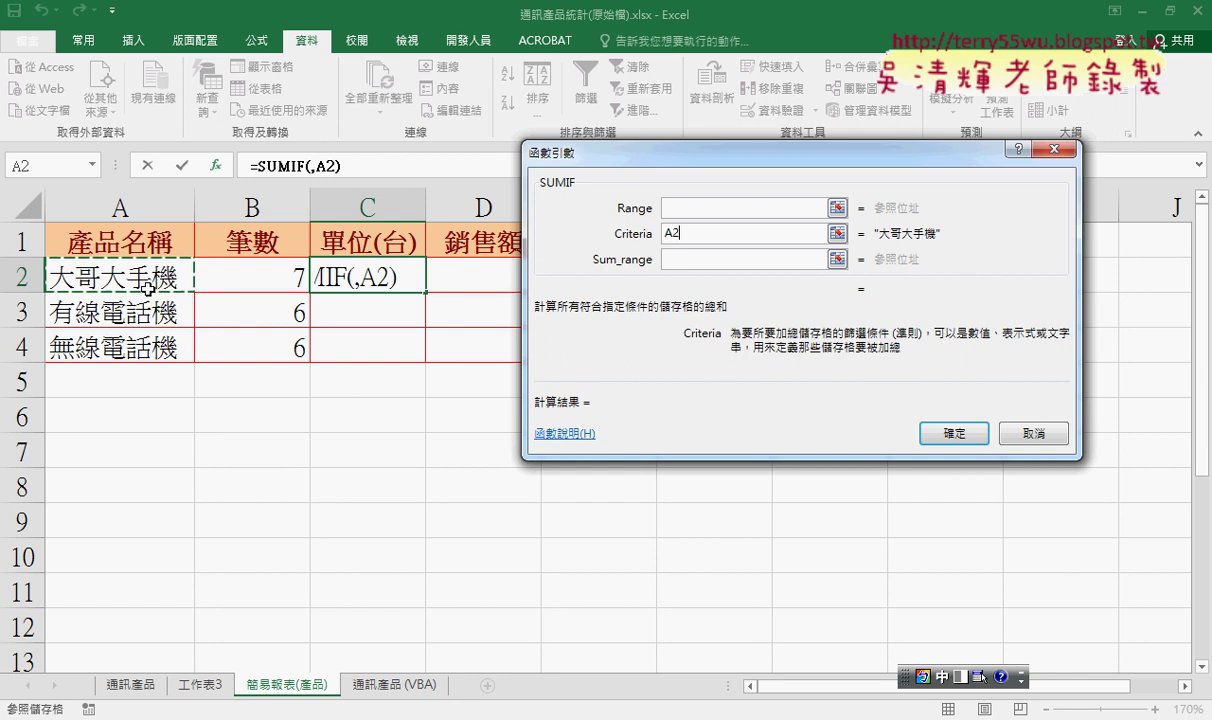
pyautogui.click(697, 208)
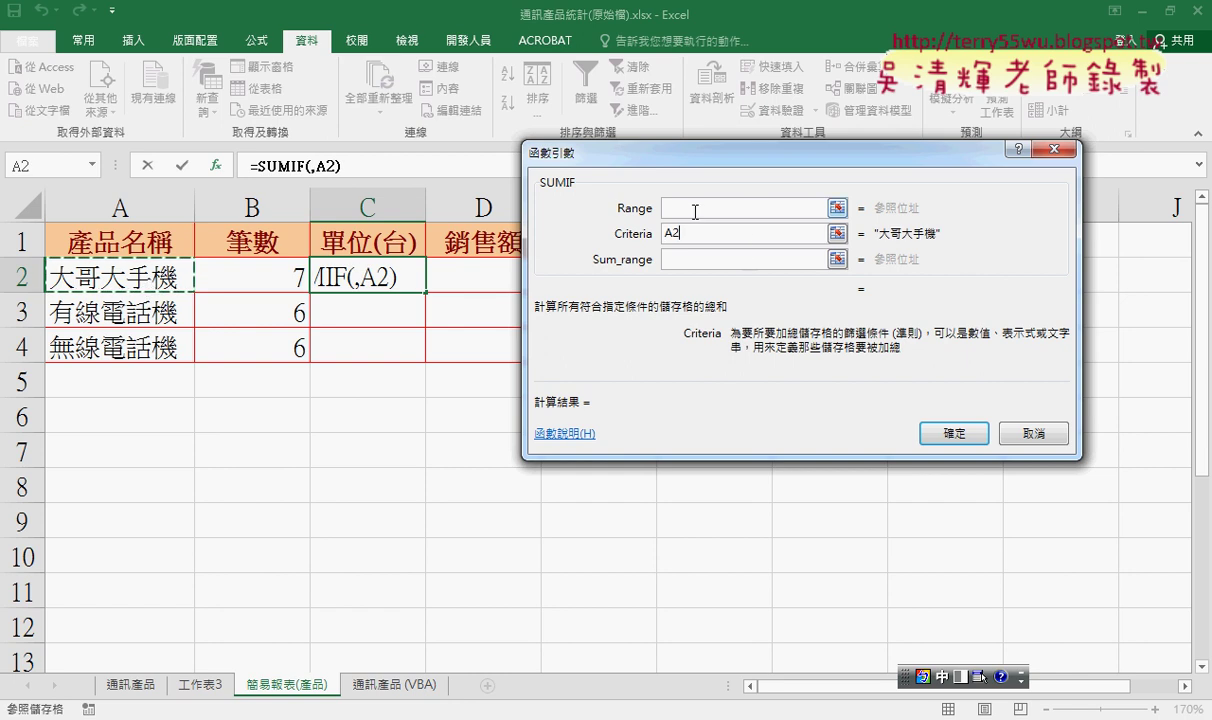
# Set the SUMIF Range to the absolute product-name range 通訊產品!$C$2:$C$20.
pyautogui.click(134, 686)
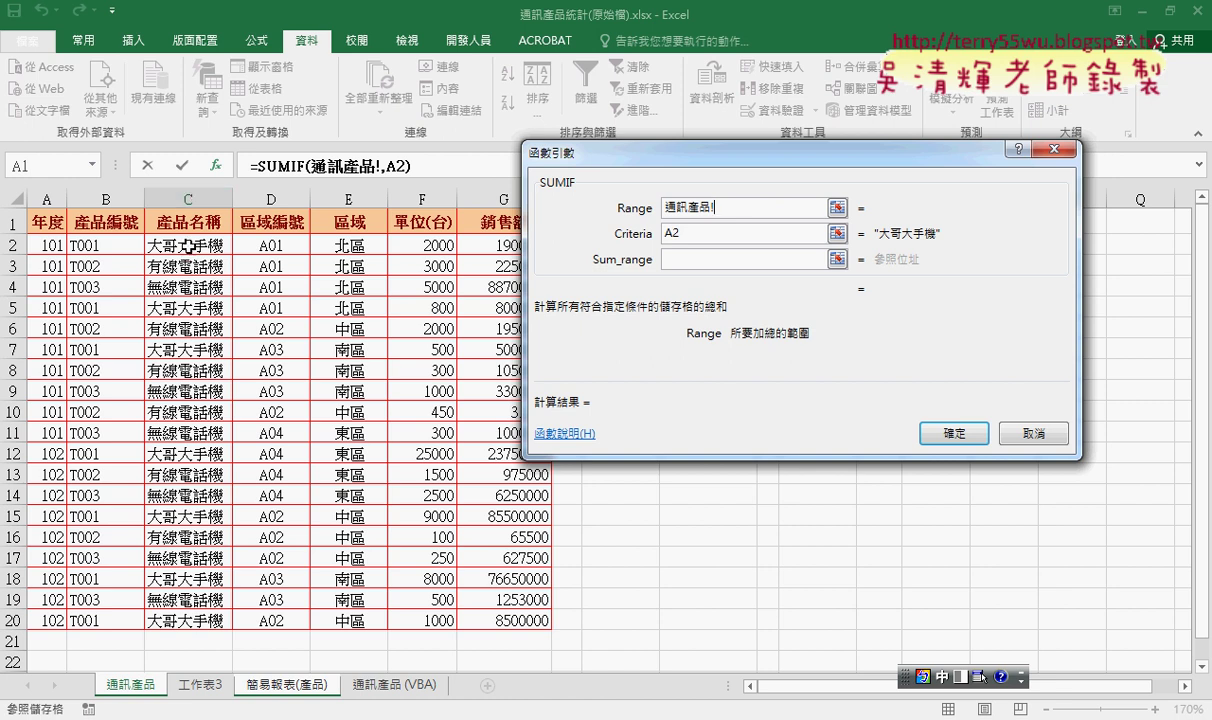
pyautogui.moveTo(187, 245); pyautogui.dragTo(187, 620)
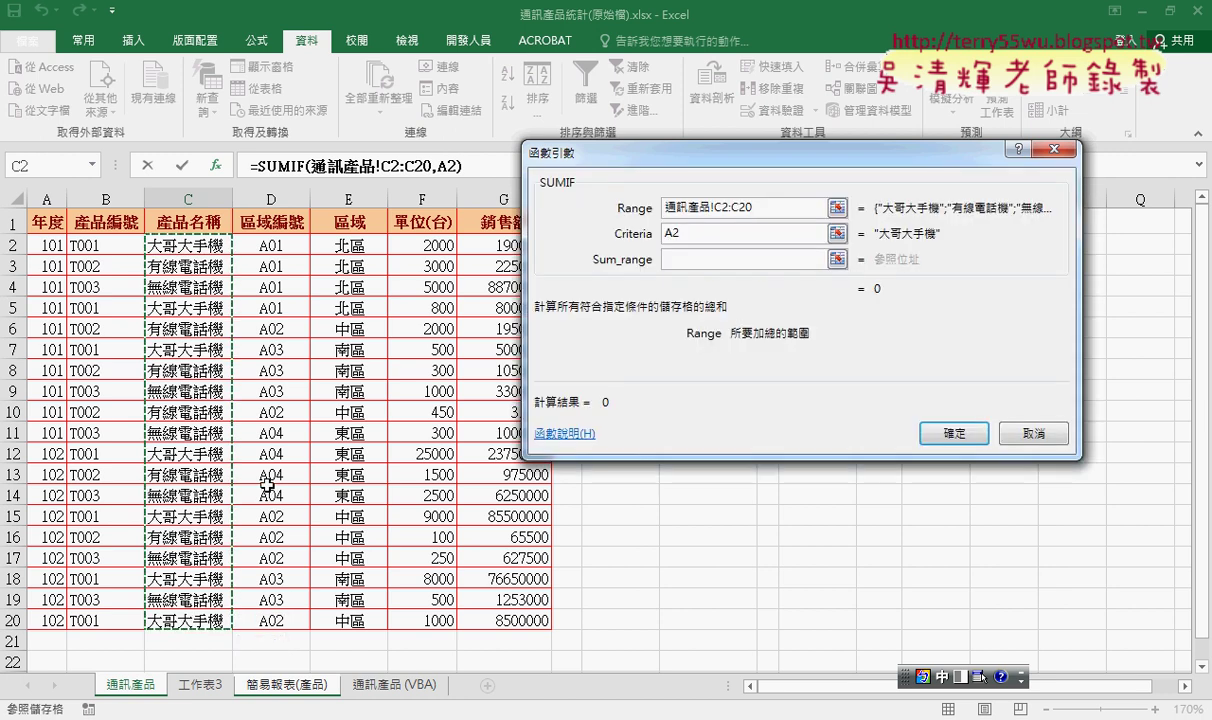
pyautogui.moveTo(752, 208); pyautogui.dragTo(713, 208)
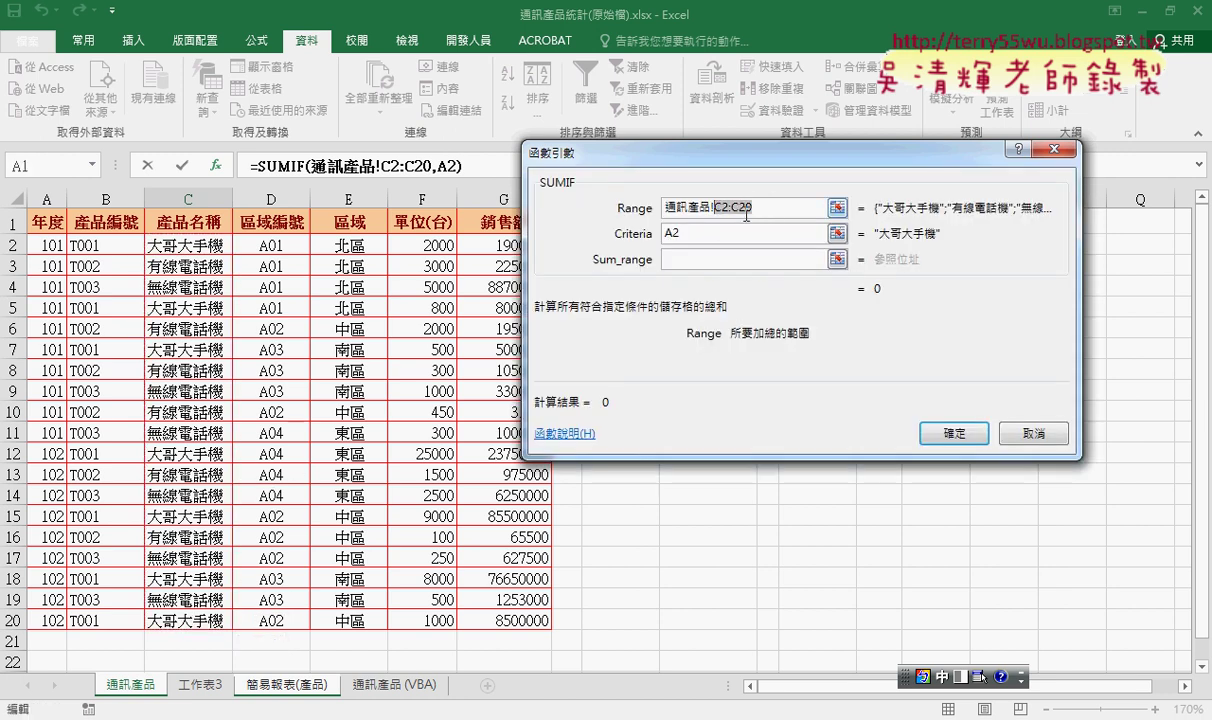
pyautogui.press('F4')
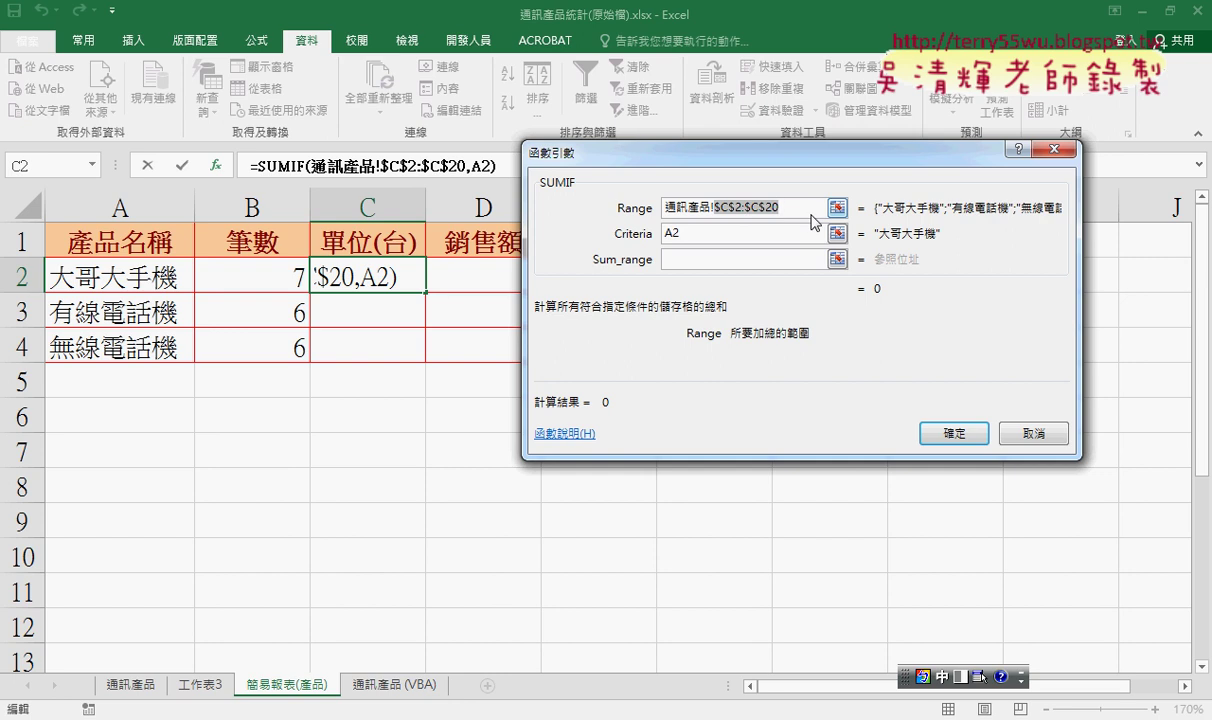
pyautogui.press('Tab')
pyautogui.press('Tab')
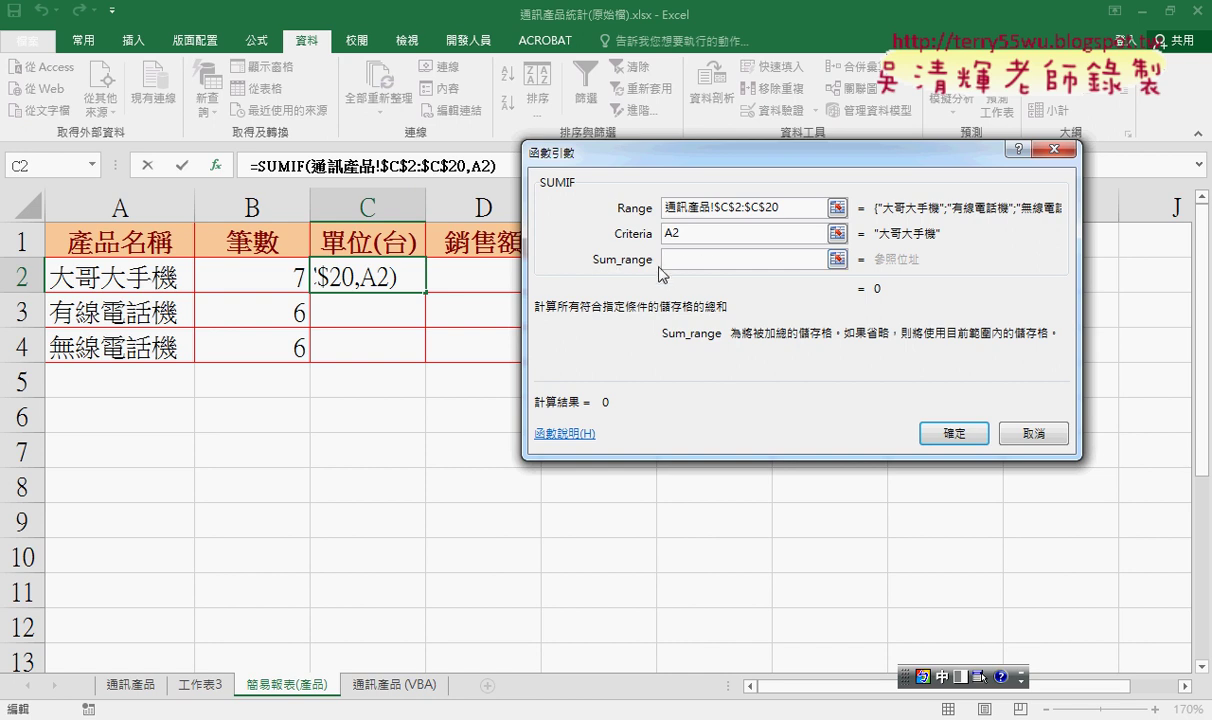
# Use absolute 通訊產品!$F$2:$F$20 as Sum_range, then fill C2:C4 with totals 46300, 7350, 9550.
pyautogui.click(132, 685)
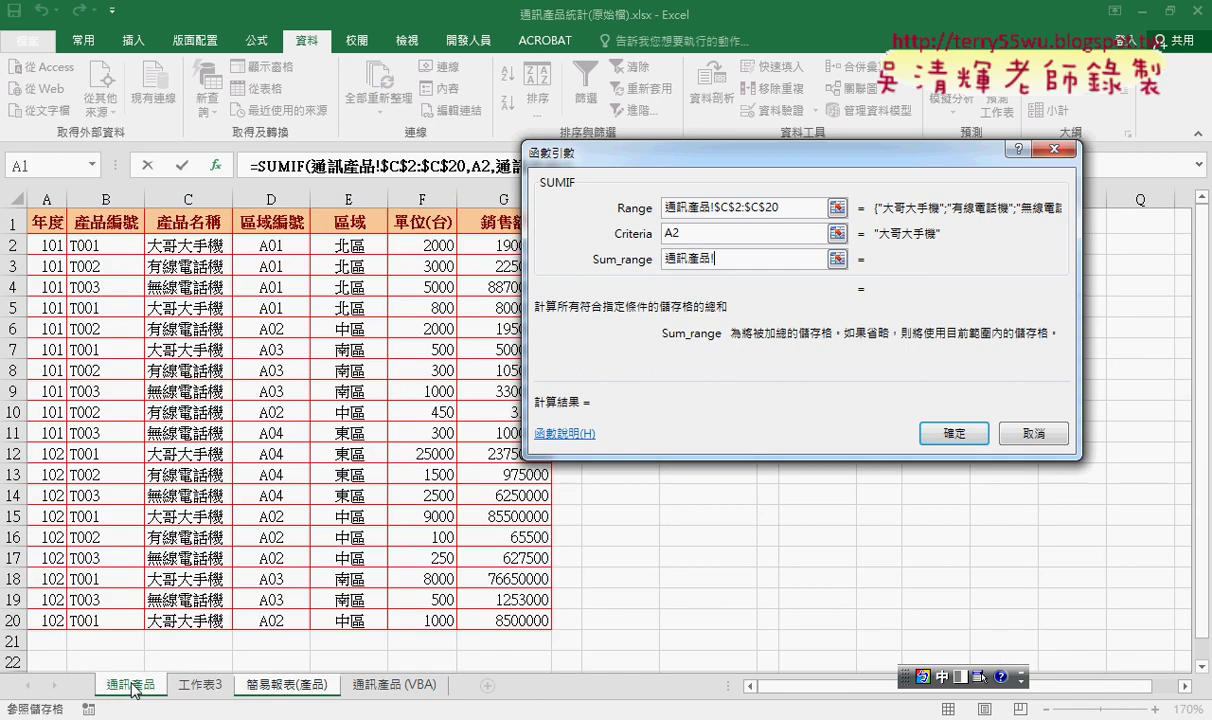
pyautogui.moveTo(648, 152); pyautogui.dragTo(752, 145)
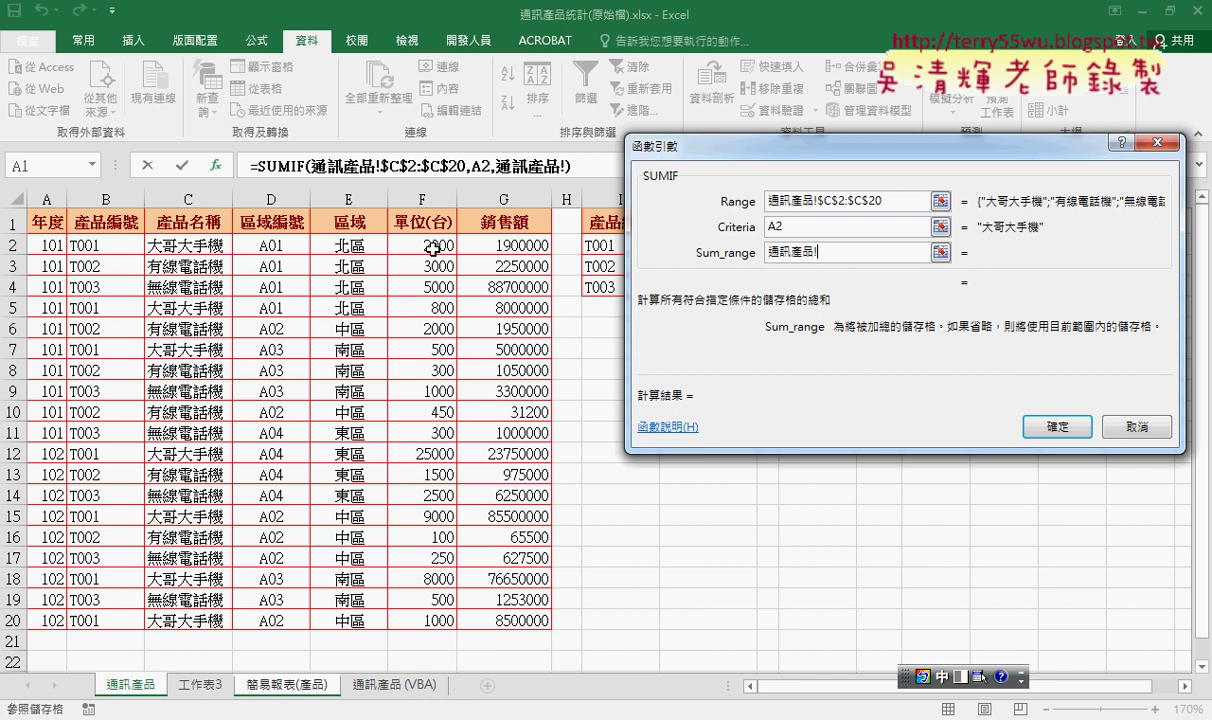
pyautogui.moveTo(432, 243); pyautogui.dragTo(430, 620)
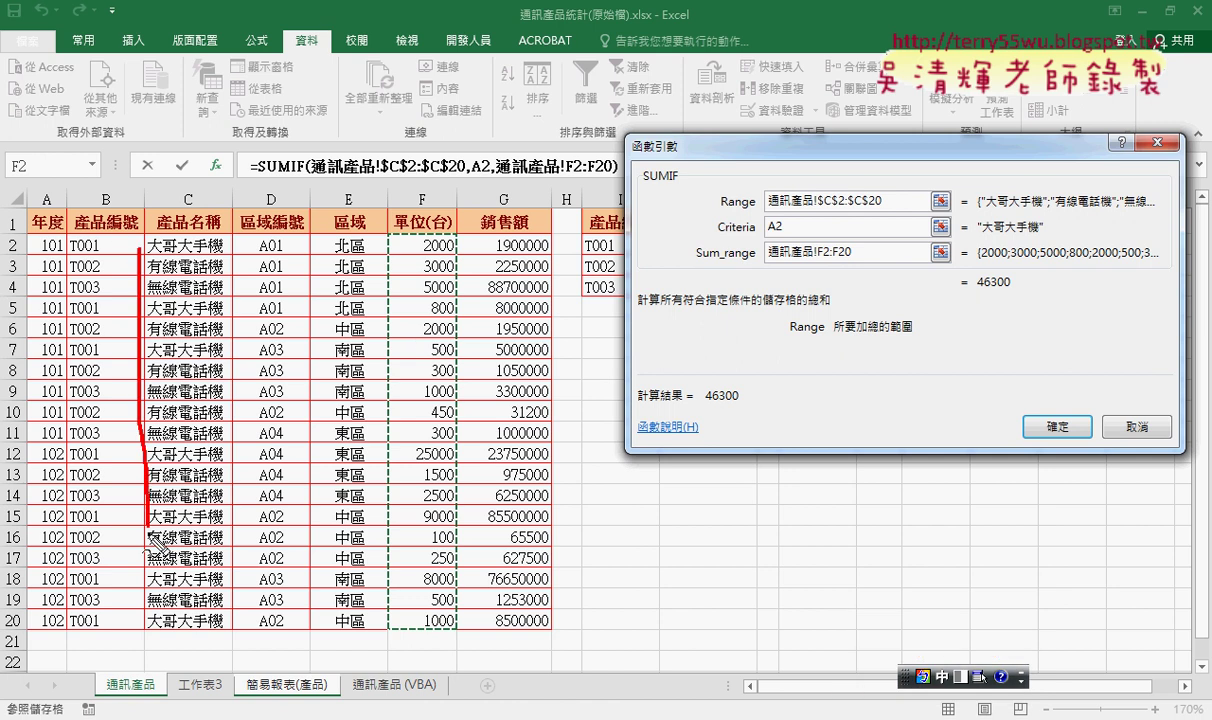
pyautogui.moveTo(139, 245); pyautogui.dragTo(152, 622)
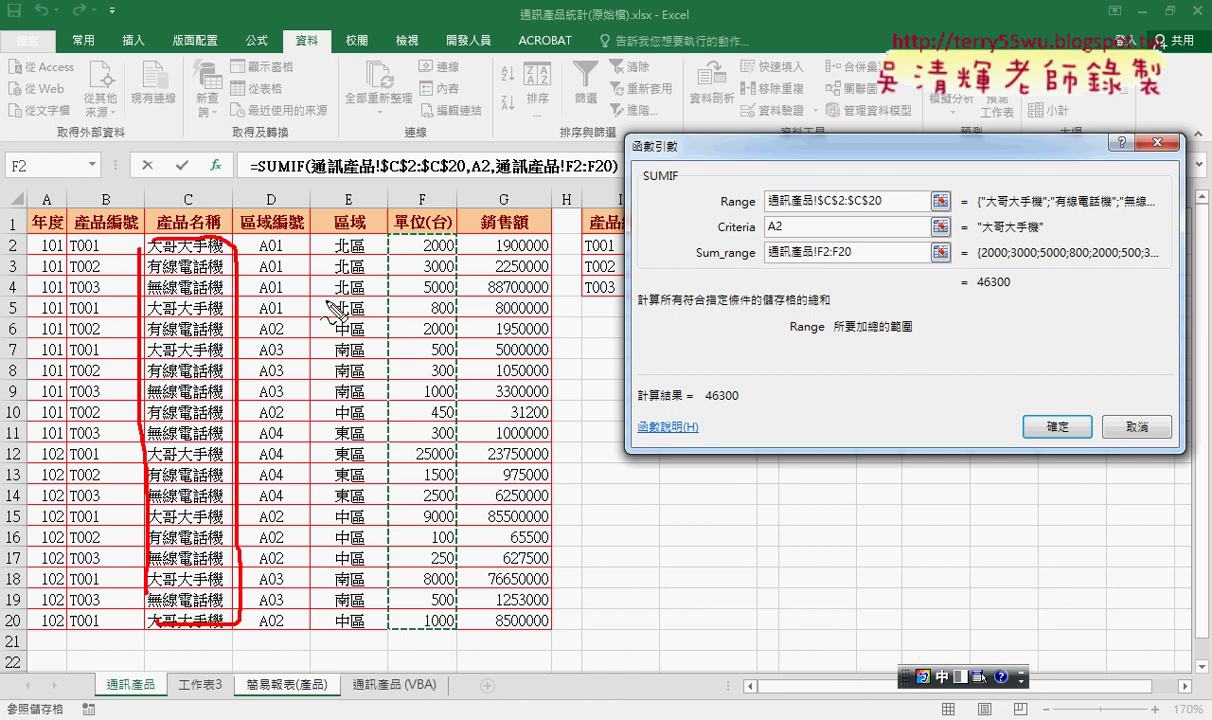
pyautogui.moveTo(383, 238)
pyautogui.mouseDown()
pyautogui.moveTo(386, 262)
pyautogui.moveTo(385, 240)
pyautogui.mouseUp()
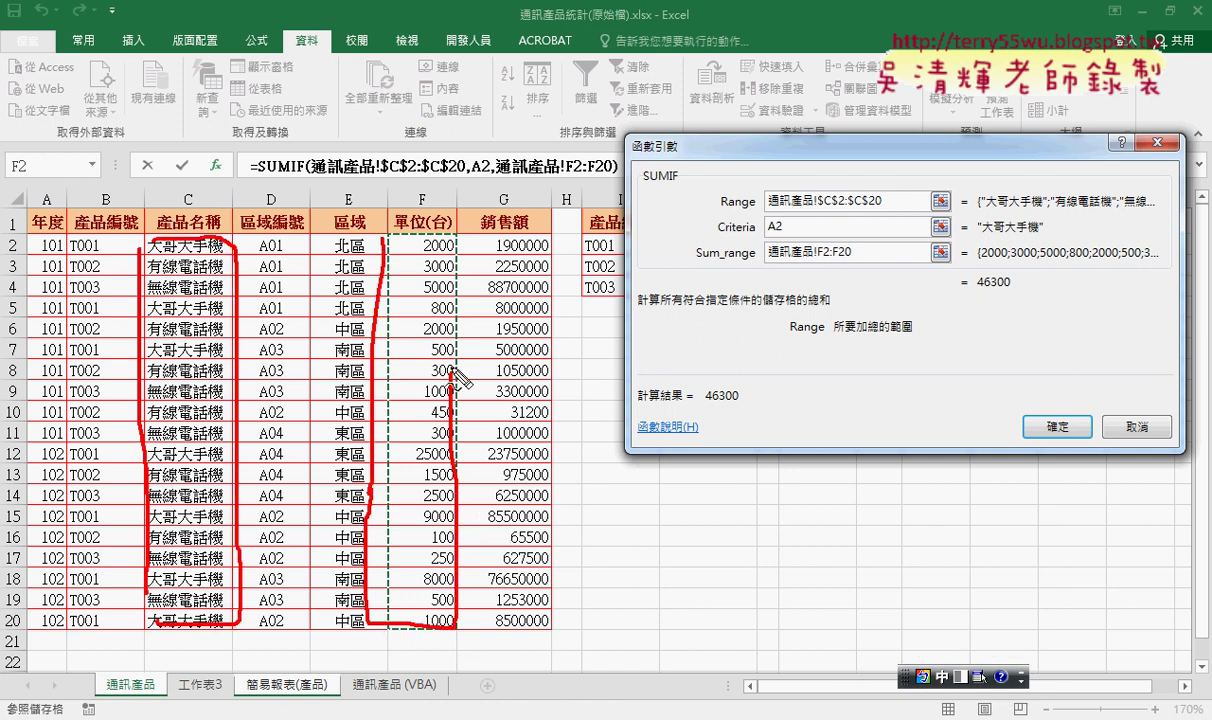
pyautogui.moveTo(788, 240)
pyautogui.mouseDown()
pyautogui.moveTo(720, 190)
pyautogui.moveTo(787, 240)
pyautogui.mouseUp()
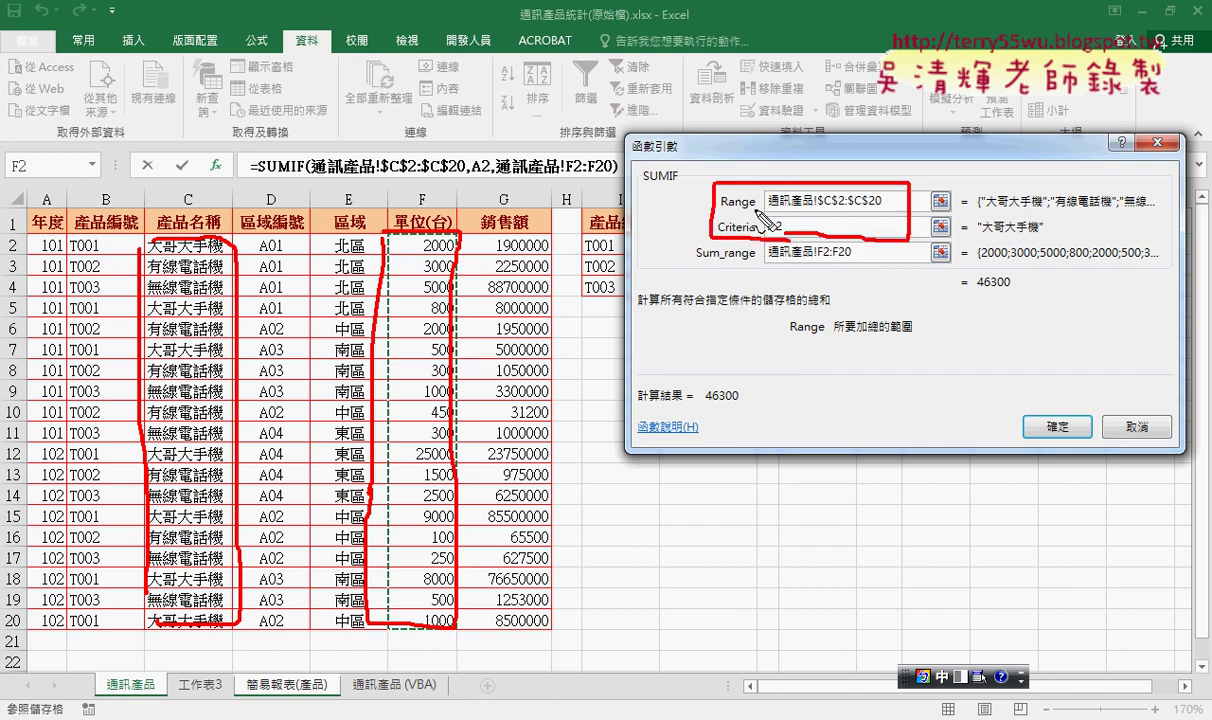
pyautogui.moveTo(678, 258)
pyautogui.mouseDown()
pyautogui.moveTo(445, 236)
pyautogui.moveTo(470, 240)
pyautogui.mouseUp()
pyautogui.press('Escape')
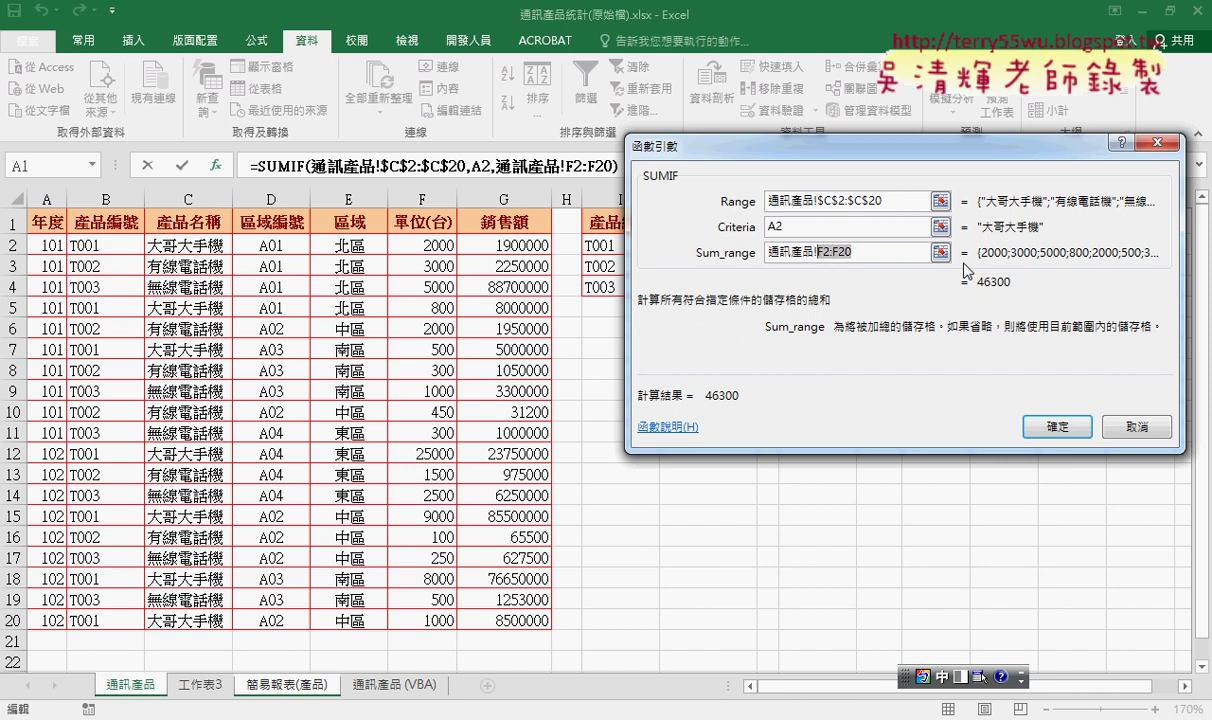
pyautogui.press('F4')
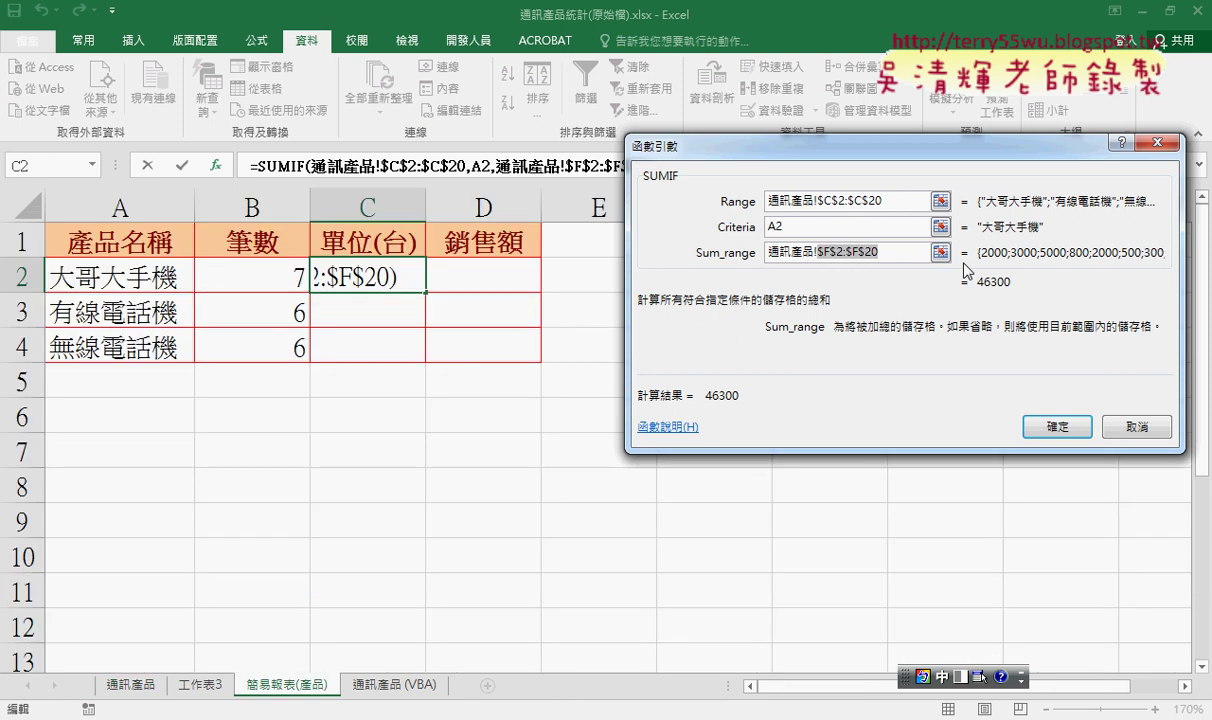
pyautogui.click(1055, 426)
pyautogui.moveTo(427, 296); pyautogui.dragTo(420, 355)
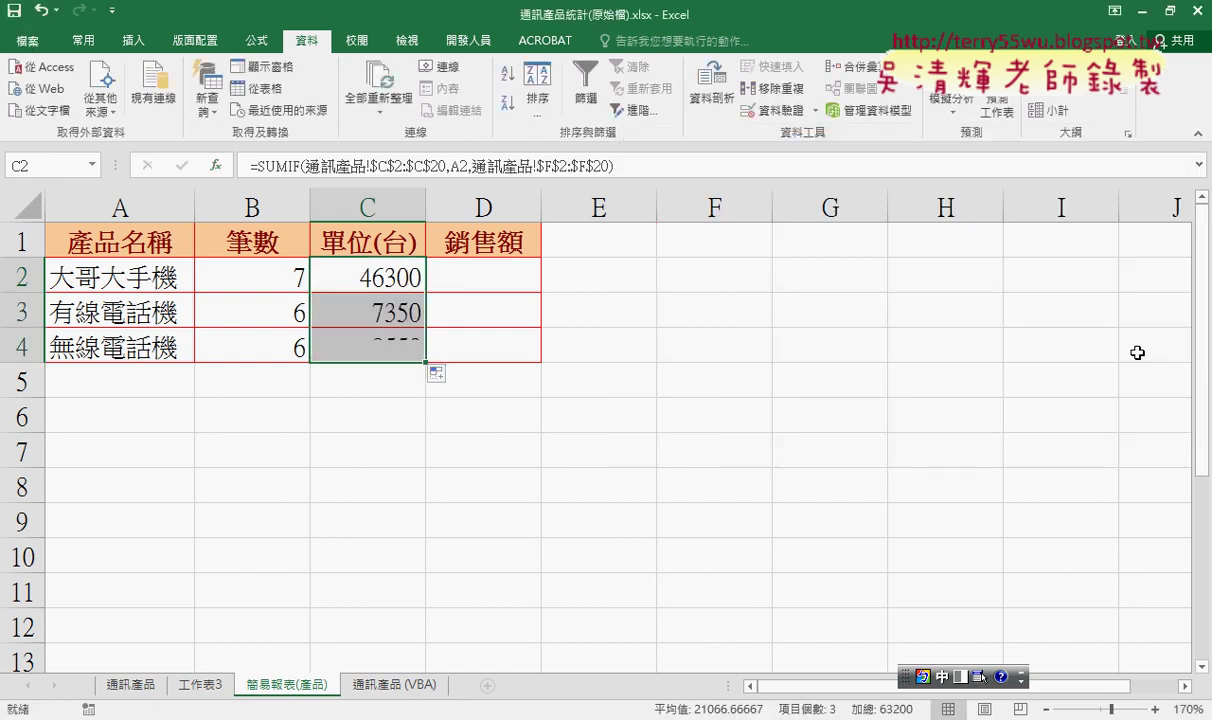
# Start a SUMIF function in cell D2 for the first sales total.
pyautogui.click(490, 270)
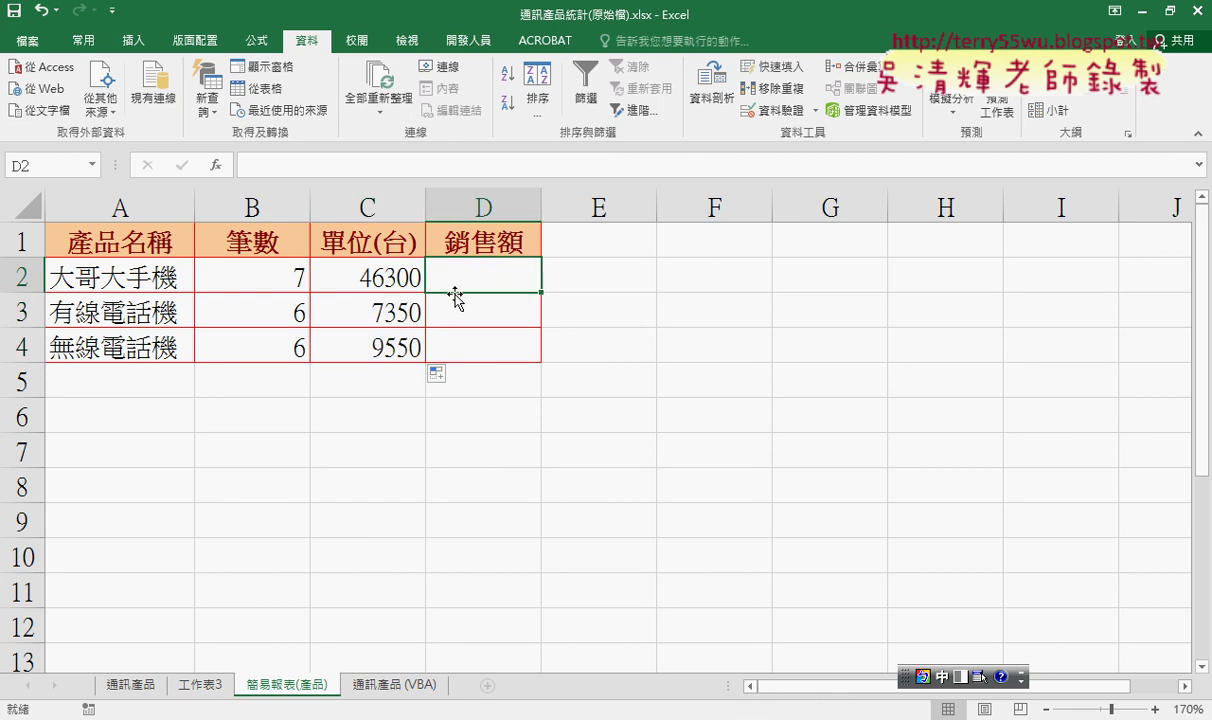
pyautogui.click(218, 166)
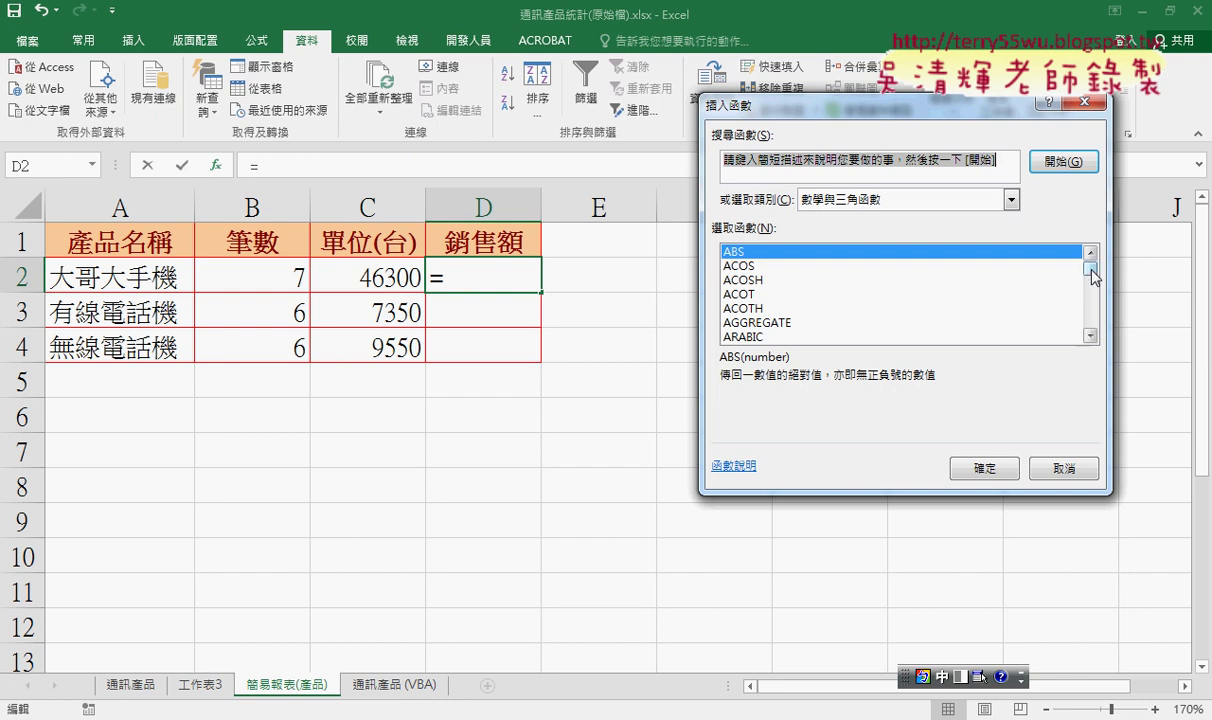
pyautogui.moveTo(1091, 269); pyautogui.dragTo(1091, 318)
pyautogui.scroll(1, 1085, 260)
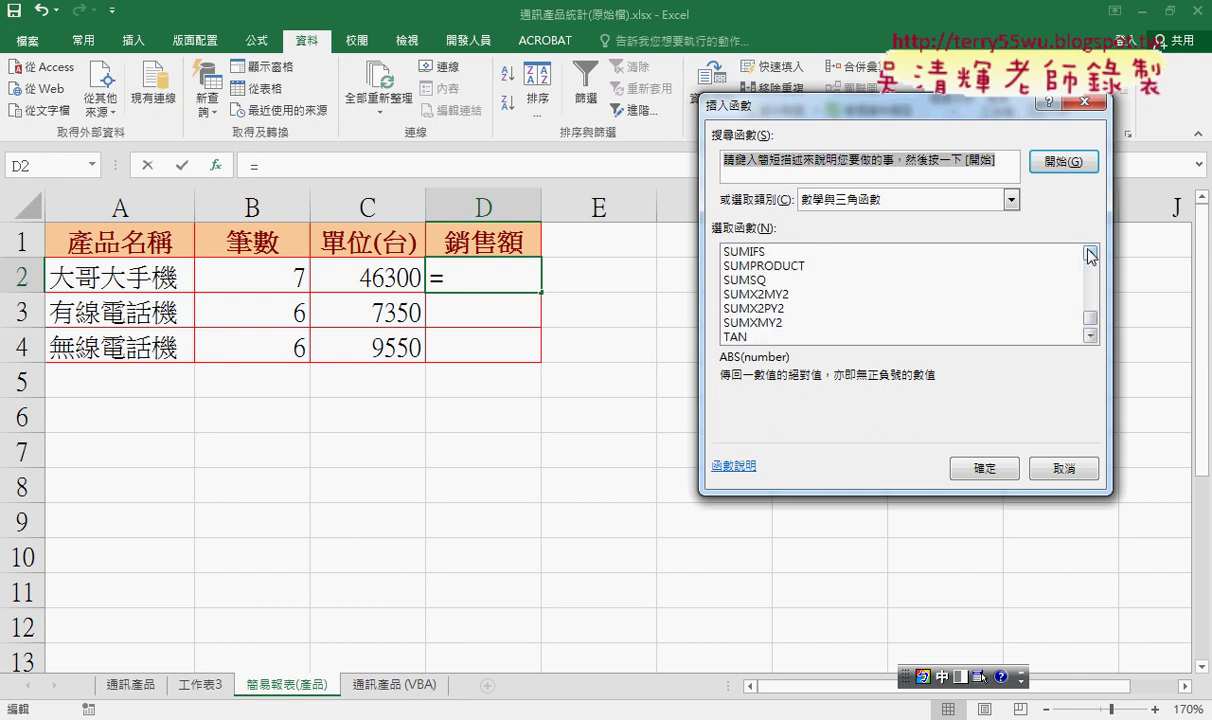
pyautogui.doubleClick(785, 262)
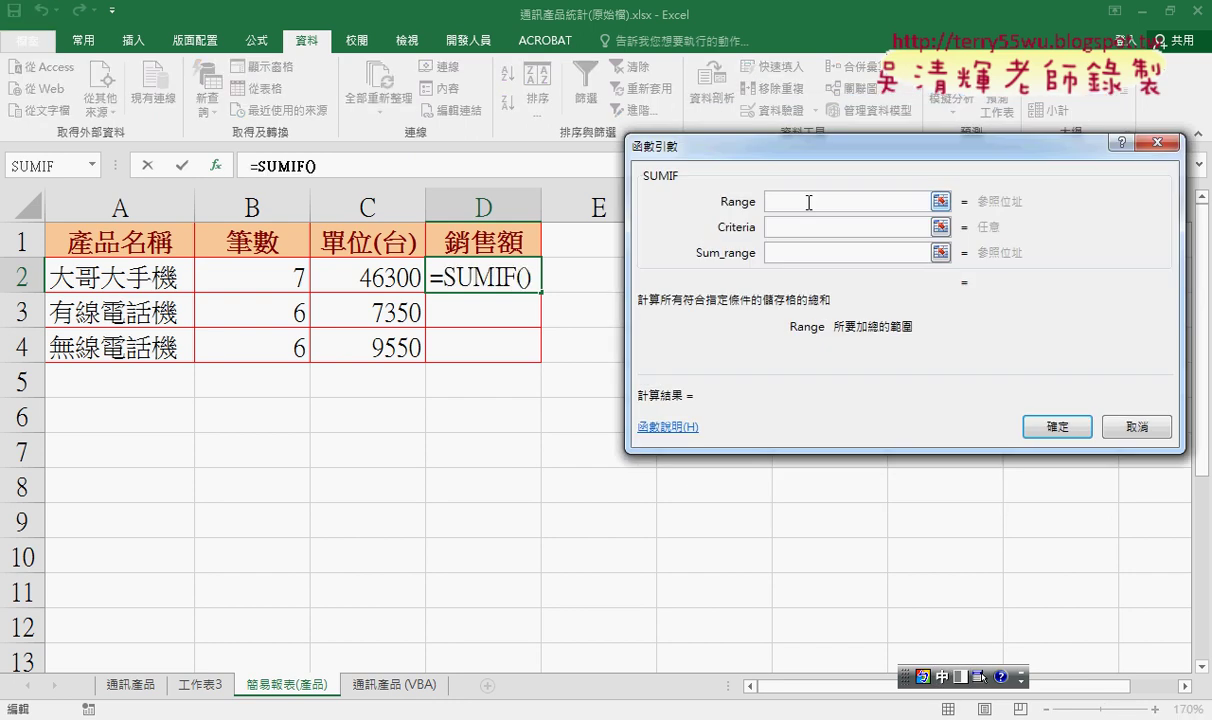
# Set SUMIF Range 通訊產品!C2:C20, Criteria A2 and Sum_range 通訊產品!G2:G20.
pyautogui.click(131, 684)
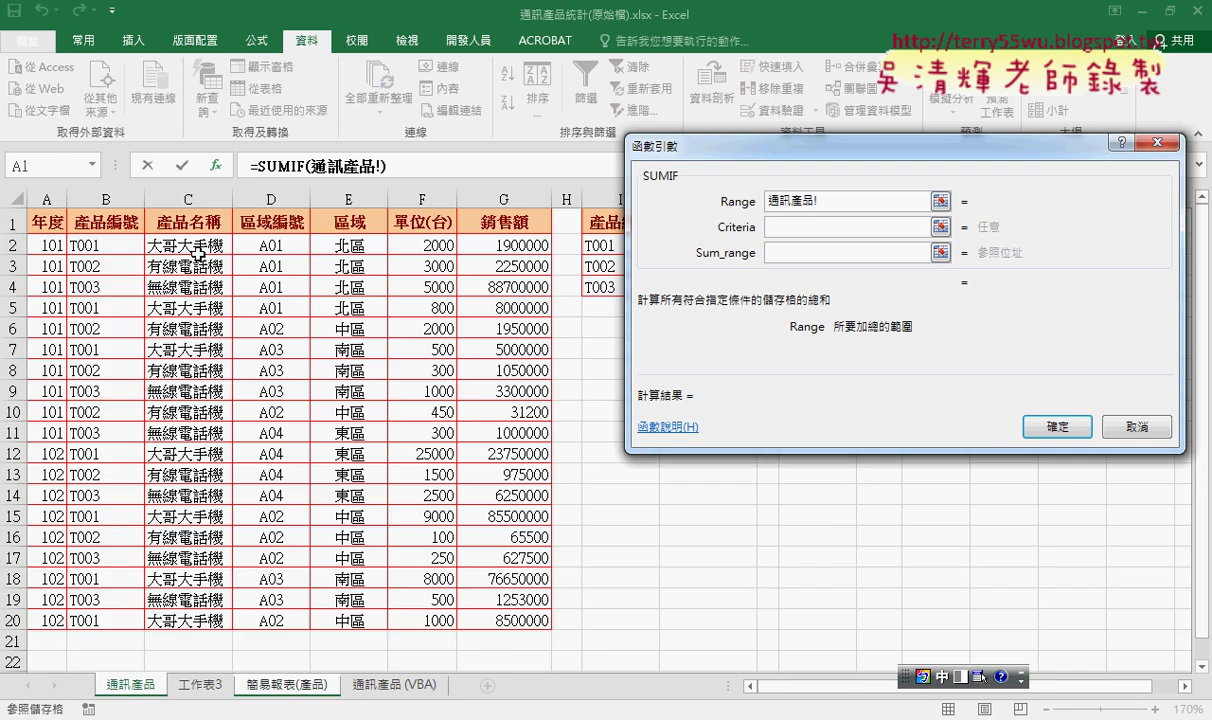
pyautogui.moveTo(185, 244); pyautogui.dragTo(210, 620)
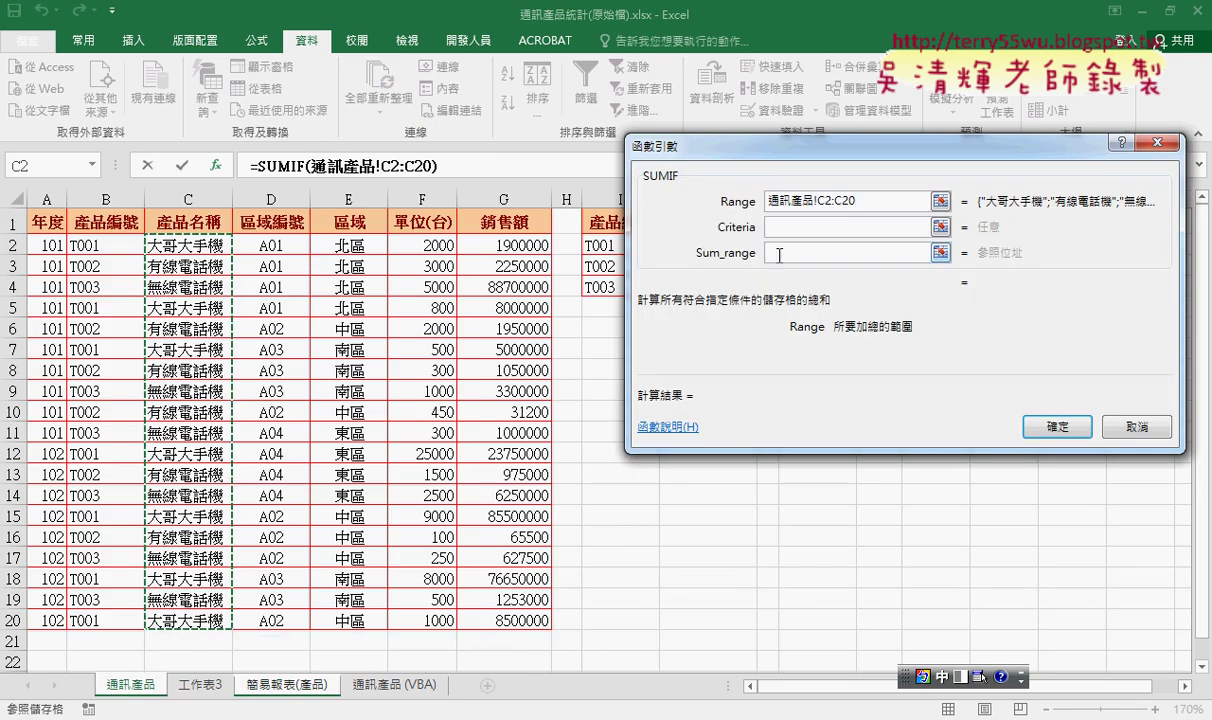
pyautogui.click(797, 227)
pyautogui.click(140, 268)
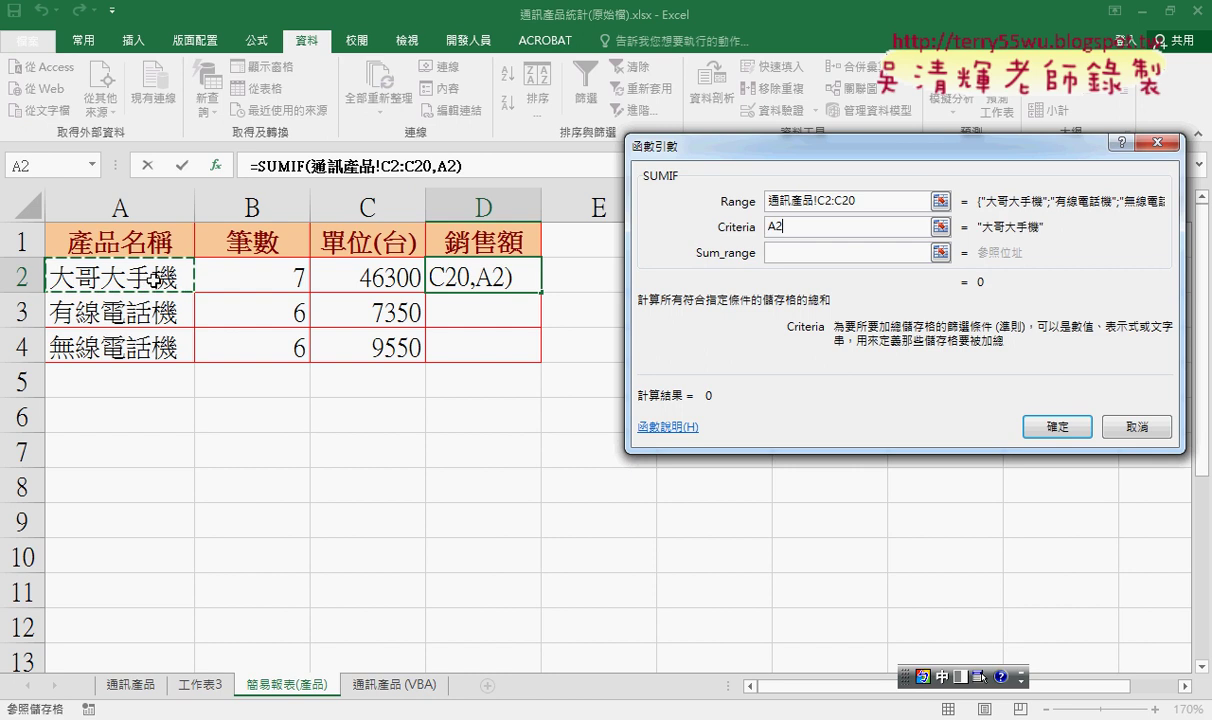
pyautogui.click(788, 253)
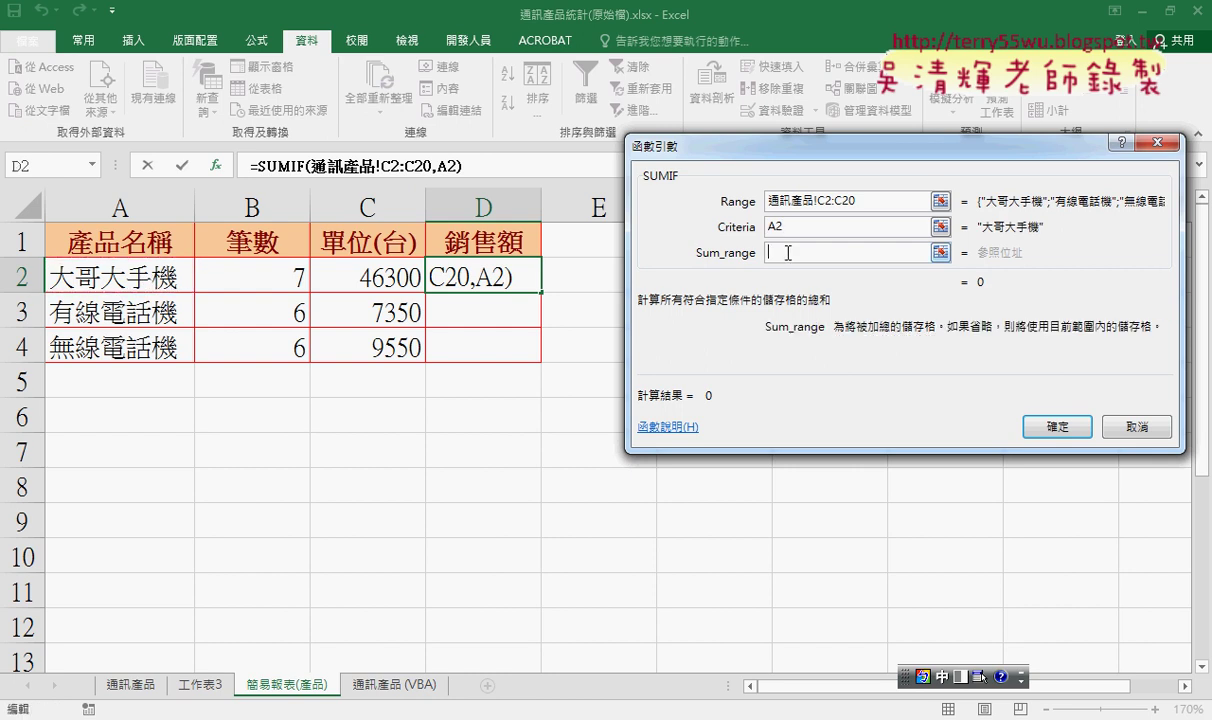
pyautogui.click(132, 684)
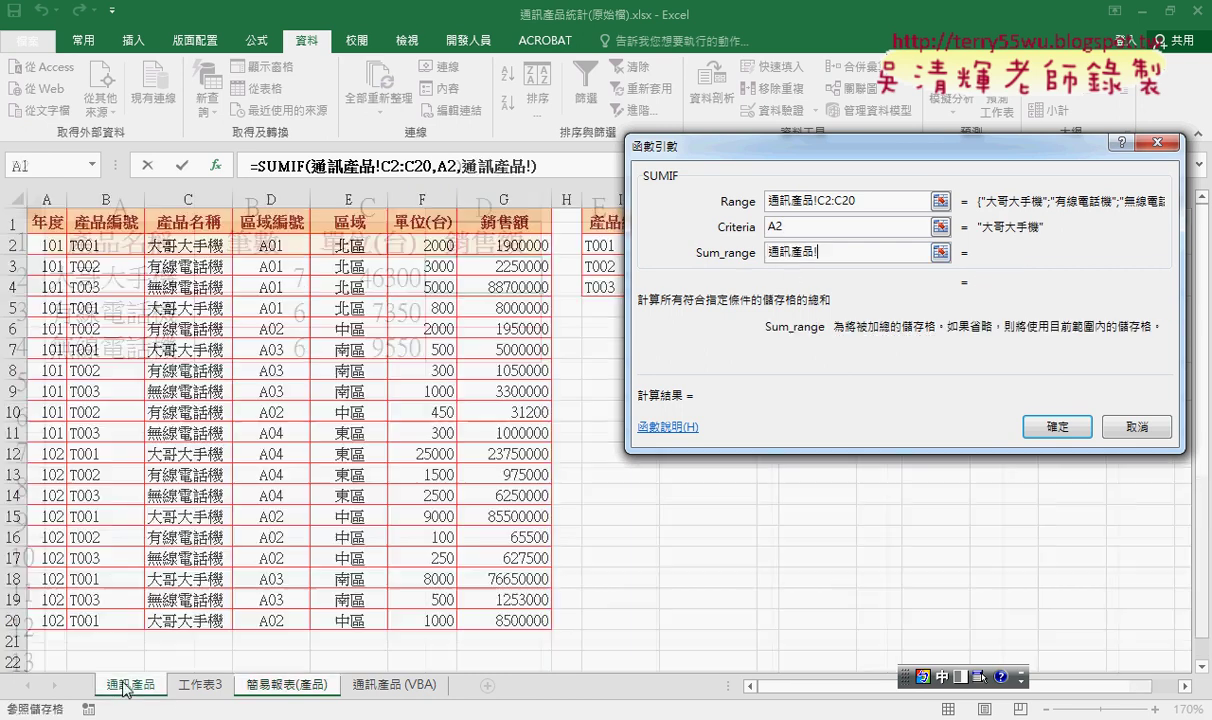
pyautogui.moveTo(521, 245); pyautogui.dragTo(525, 620)
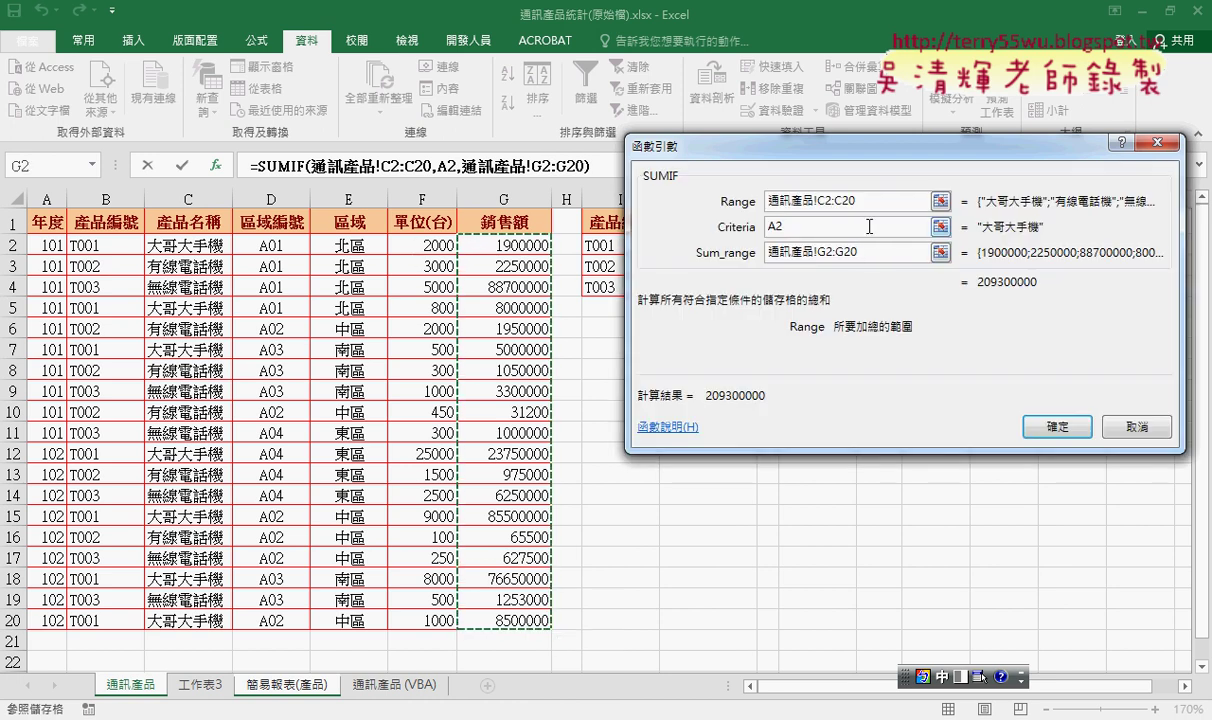
pyautogui.click(824, 204)
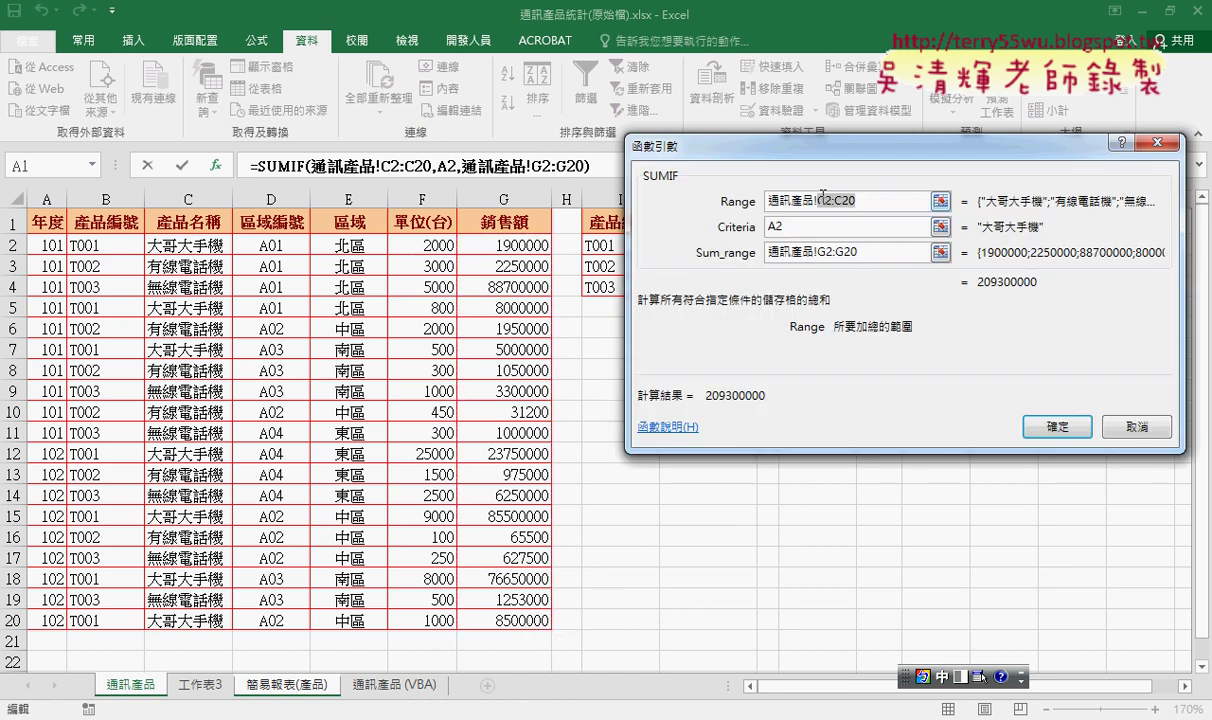
# Make both ranges absolute and fill D2:D4 with 209300000, 6321700 and 101130500.
pyautogui.press('F4')
pyautogui.doubleClick(829, 253)
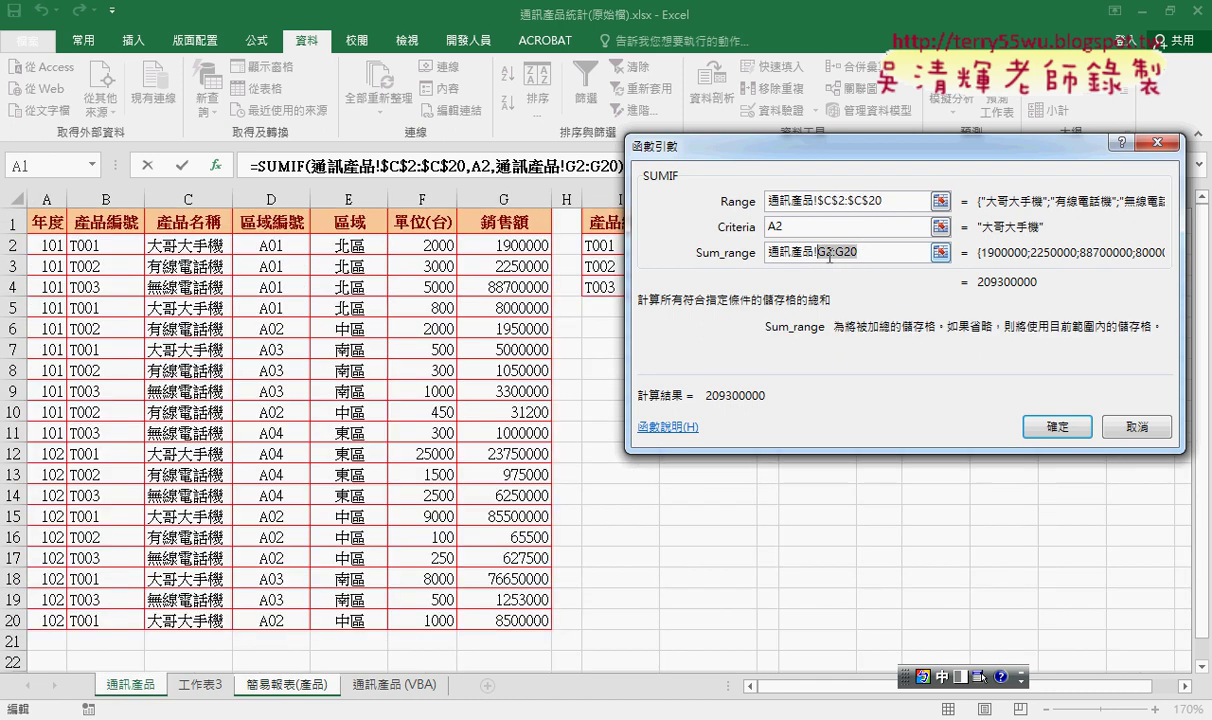
pyautogui.press('F4')
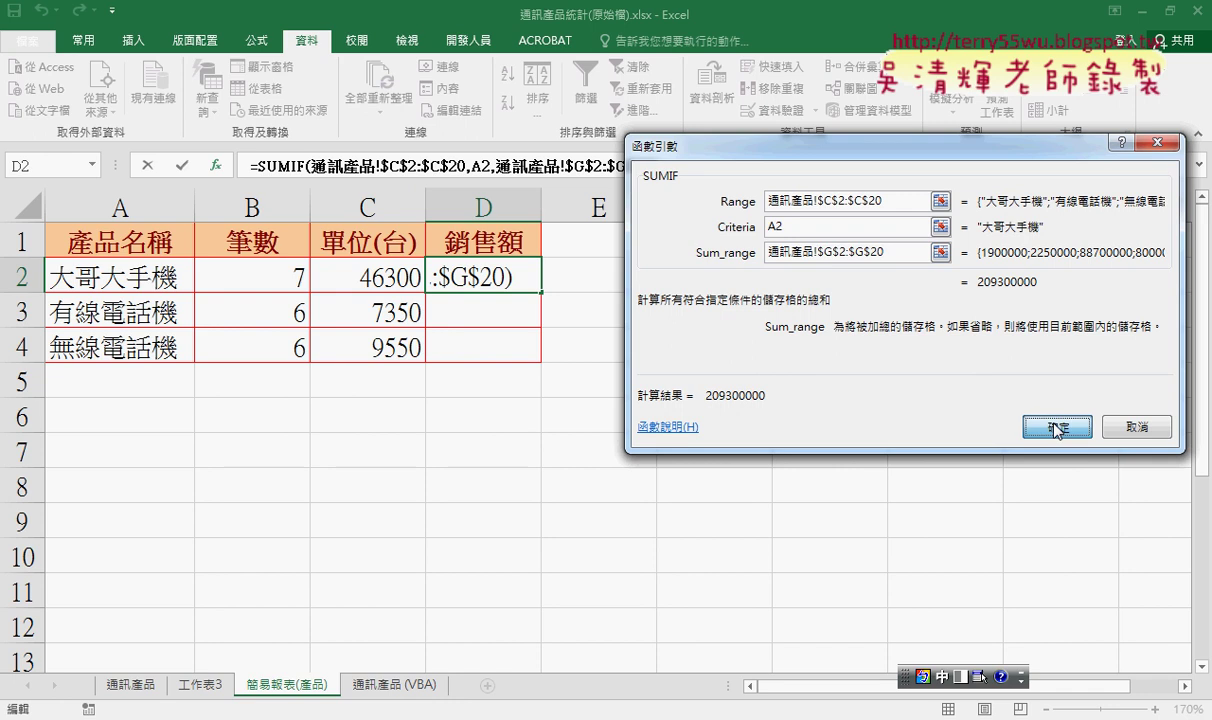
pyautogui.press('Return')
pyautogui.moveTo(560, 293); pyautogui.dragTo(560, 357)
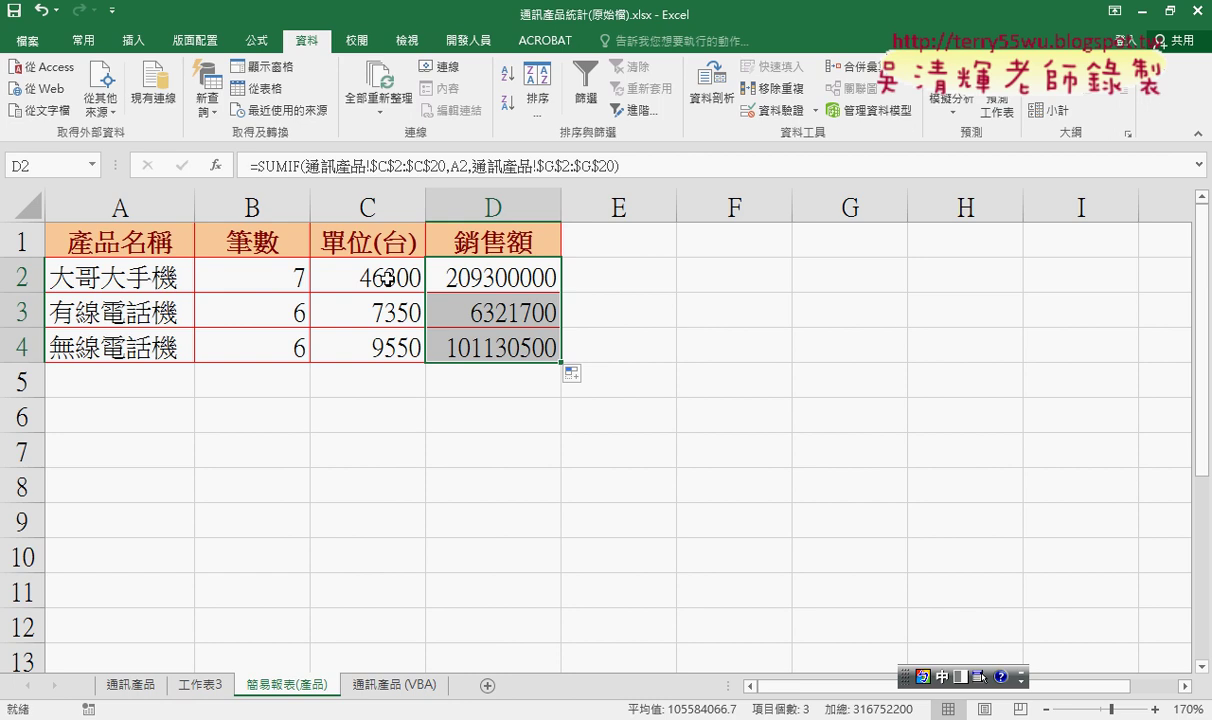
pyautogui.moveTo(368, 266); pyautogui.dragTo(455, 333)
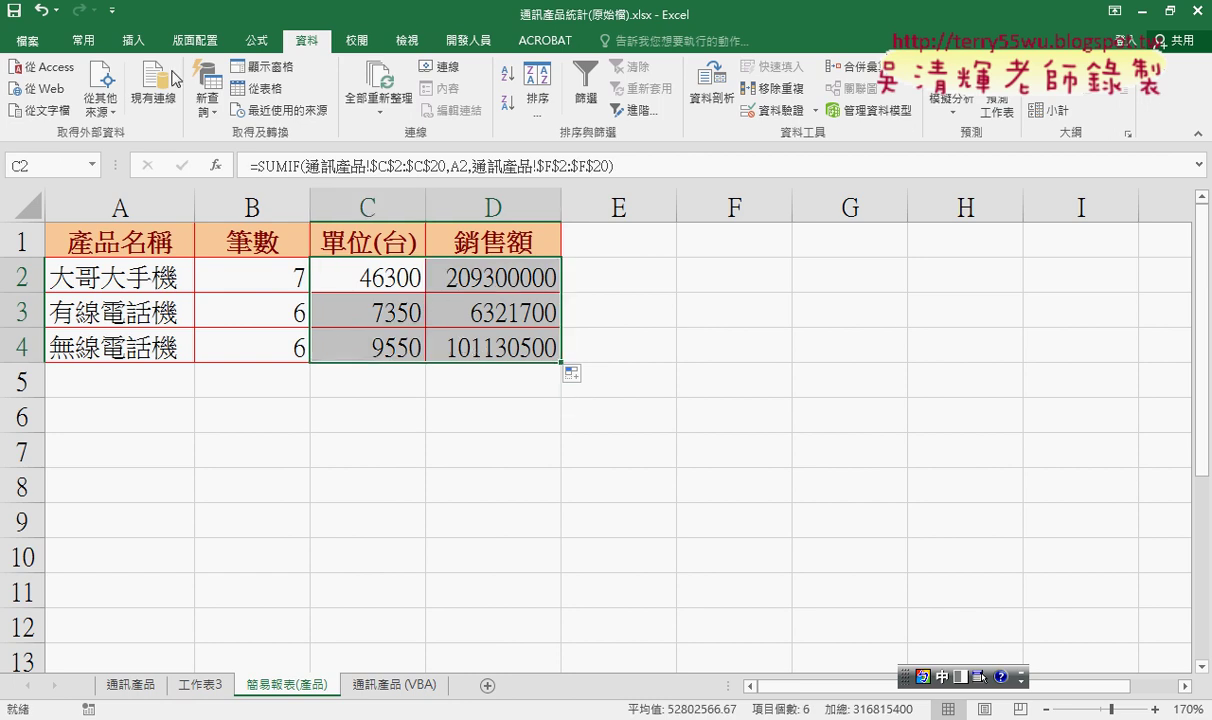
# Apply Comma Style to C2:D4 and remove both decimal places, e.g. 46,300.
pyautogui.click(88, 41)
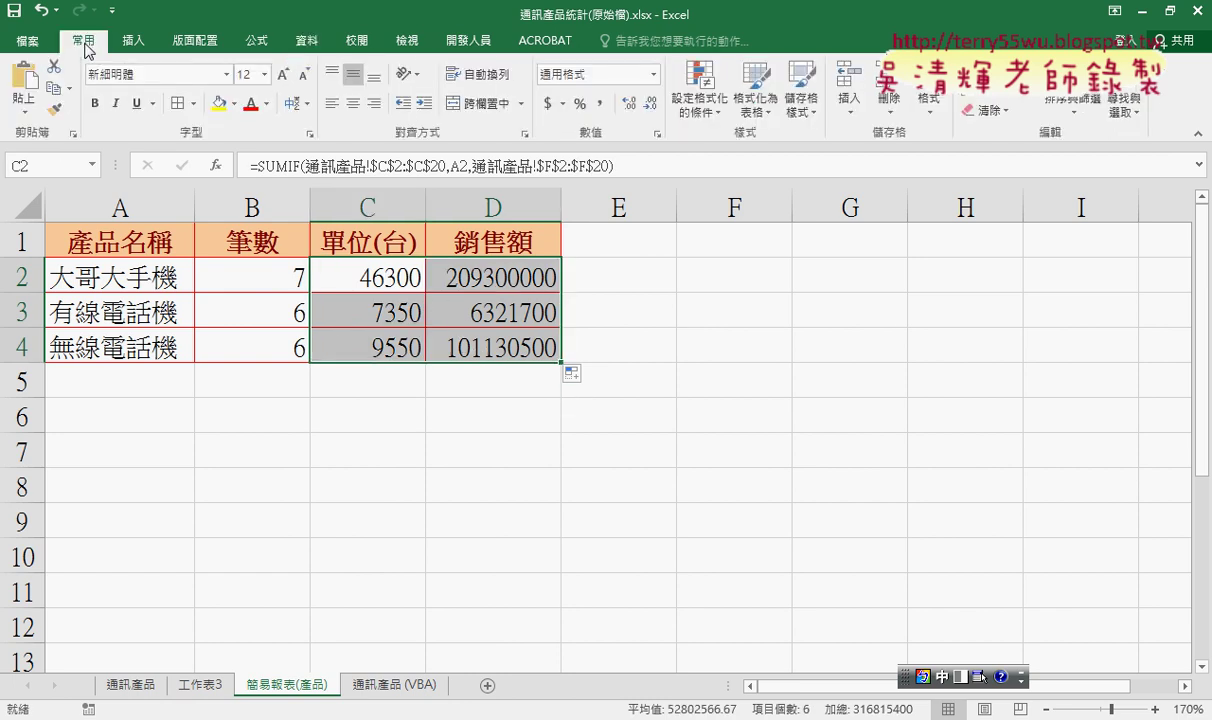
pyautogui.click(600, 104)
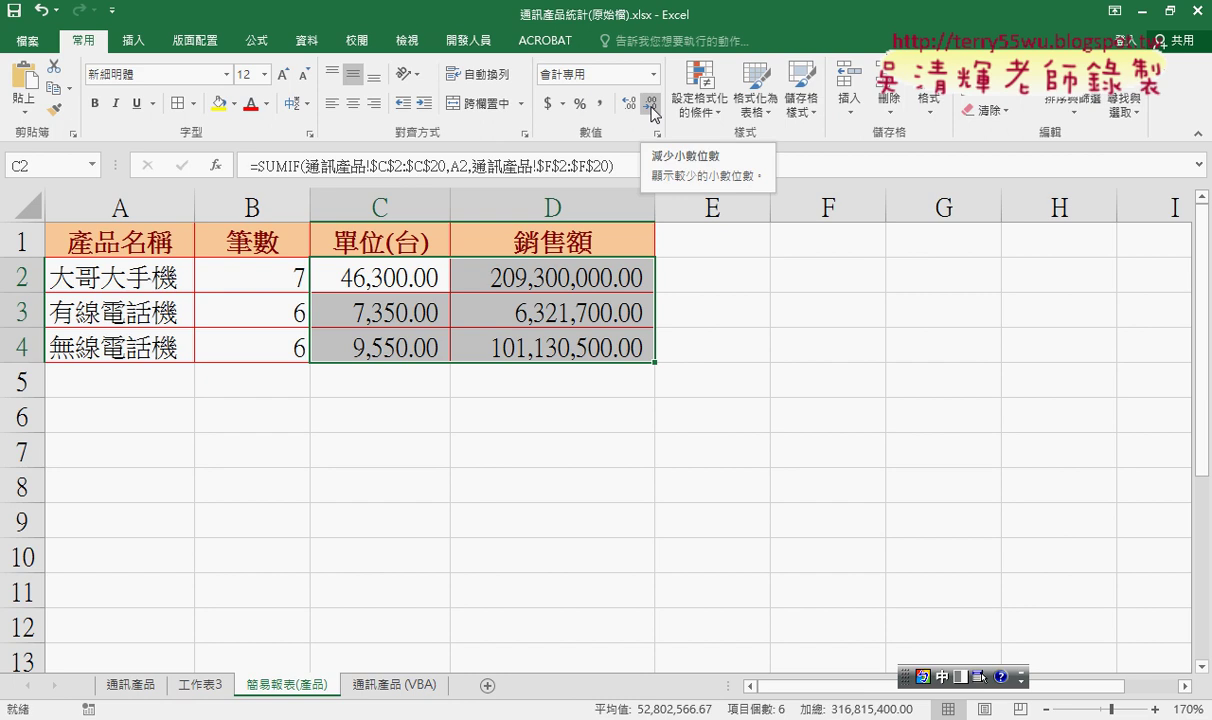
pyautogui.click(651, 107)
pyautogui.click(651, 107)
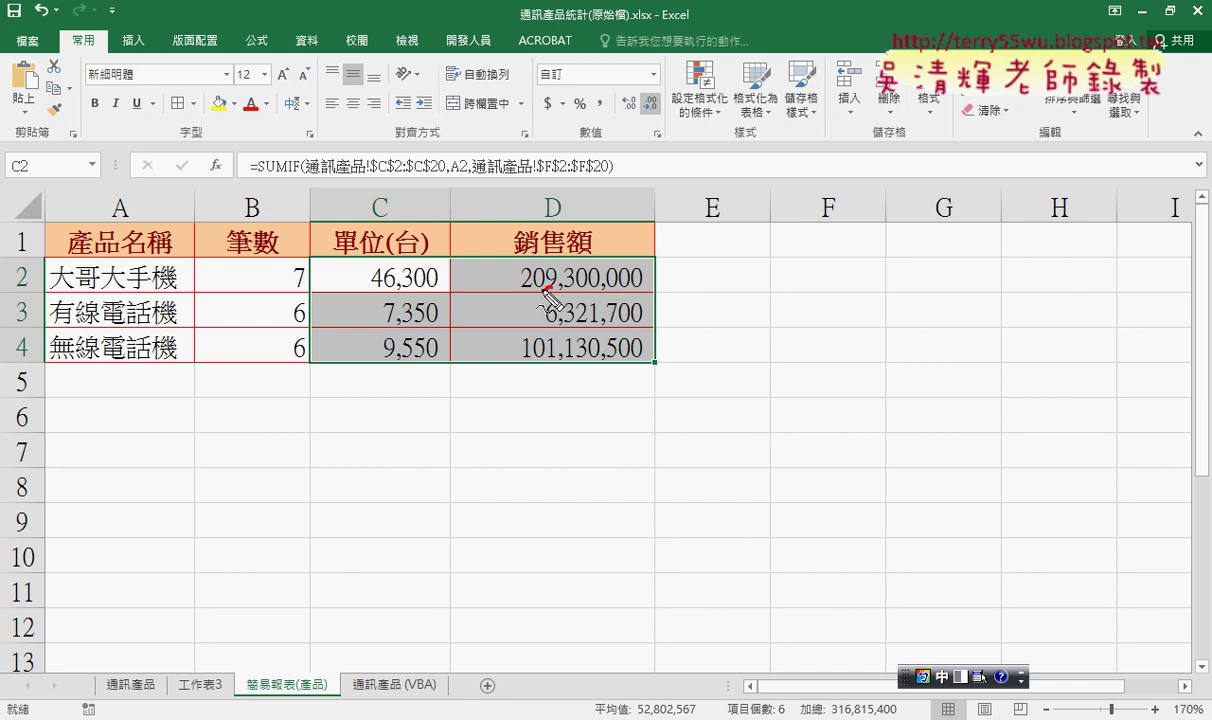
pyautogui.moveTo(549, 289); pyautogui.dragTo(522, 290)
pyautogui.moveTo(521, 362); pyautogui.dragTo(531, 362)
pyautogui.moveTo(370, 293); pyautogui.dragTo(444, 291)
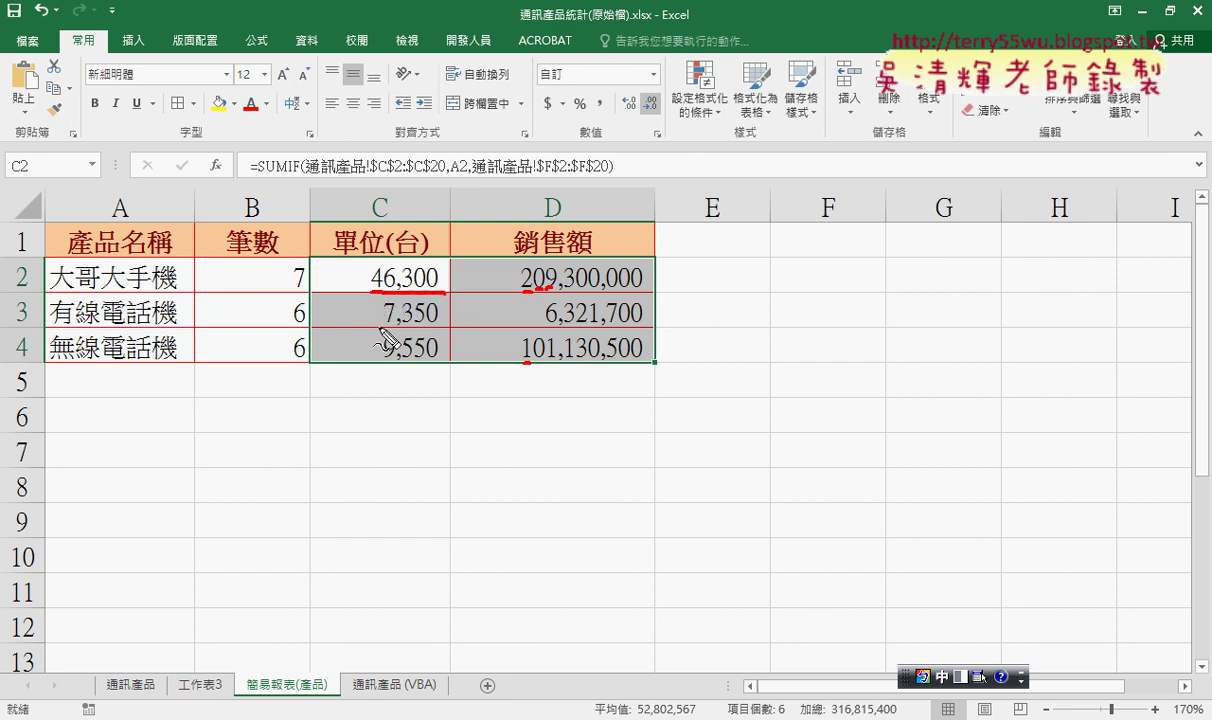
pyautogui.moveTo(381, 326); pyautogui.dragTo(440, 323)
pyautogui.moveTo(385, 355); pyautogui.dragTo(445, 366)
pyautogui.moveTo(555, 284)
pyautogui.mouseDown()
pyautogui.moveTo(544, 298)
pyautogui.moveTo(604, 300)
pyautogui.moveTo(558, 330)
pyautogui.moveTo(596, 330)
pyautogui.moveTo(556, 357)
pyautogui.moveTo(599, 381)
pyautogui.mouseUp()
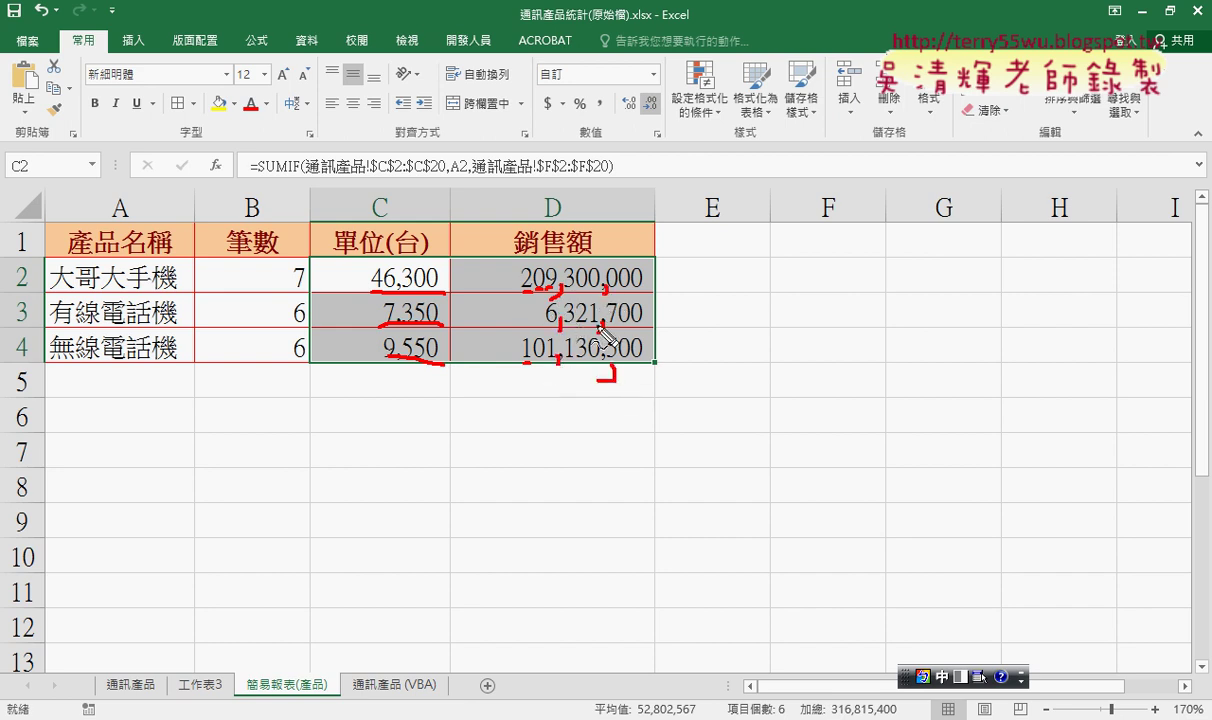
pyautogui.moveTo(63, 50); pyautogui.dragTo(97, 66)
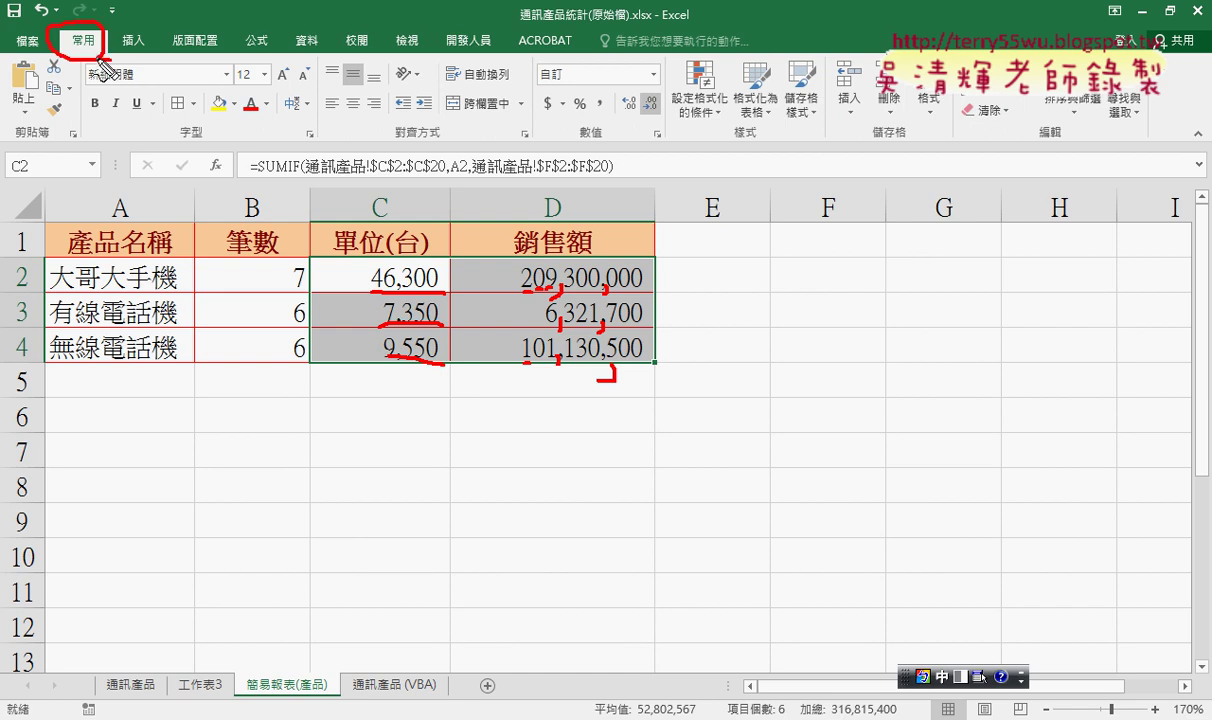
pyautogui.moveTo(650, 96); pyautogui.dragTo(657, 122)
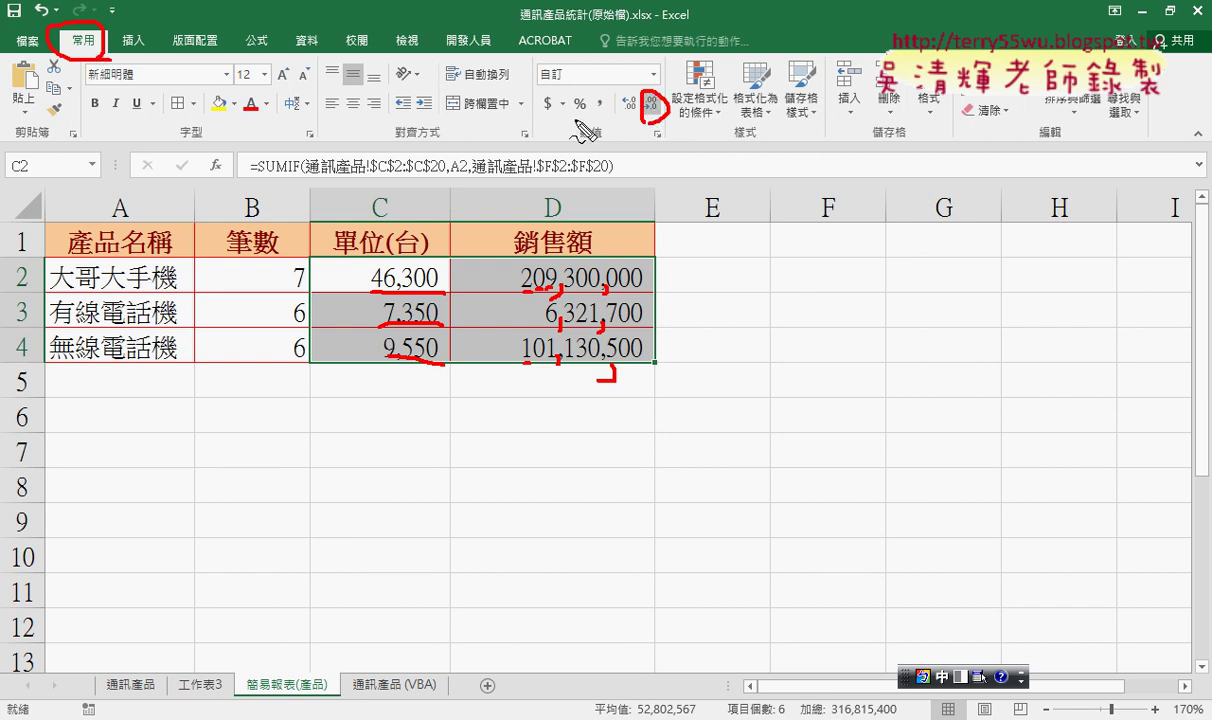
pyautogui.moveTo(599, 88); pyautogui.dragTo(603, 116)
pyautogui.moveTo(630, 234); pyautogui.dragTo(605, 120)
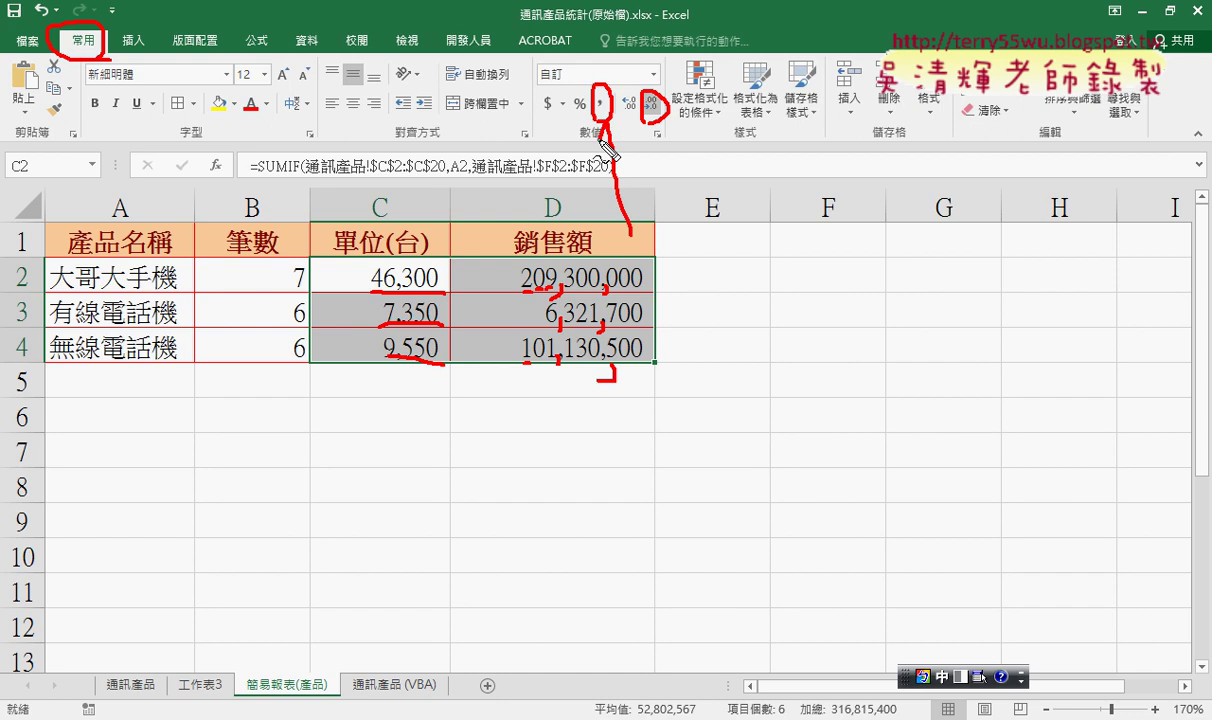
pyautogui.moveTo(680, 218)
pyautogui.mouseDown()
pyautogui.moveTo(655, 132)
pyautogui.moveTo(668, 148)
pyautogui.mouseUp()
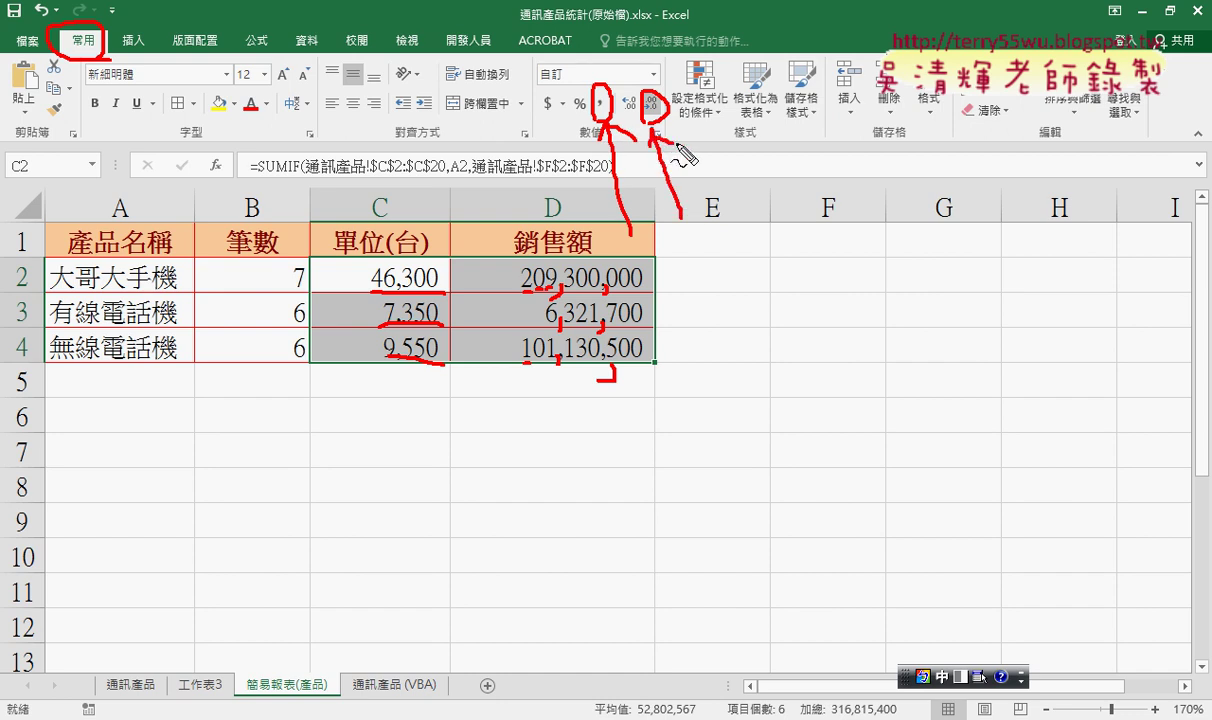